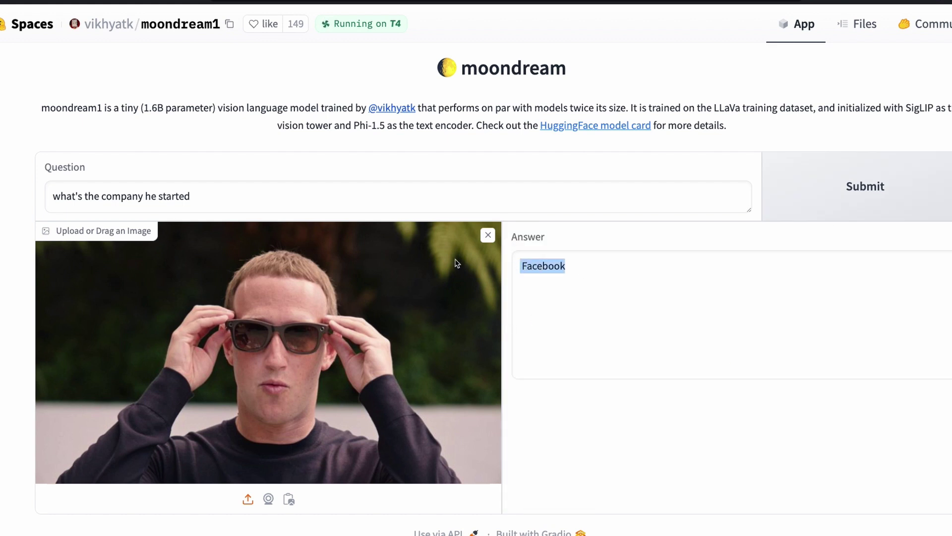
Ask the demo "What's he wearing on the face" about the photo.
double_click(176, 196)
key(ctrl+a)
text(Wha't)
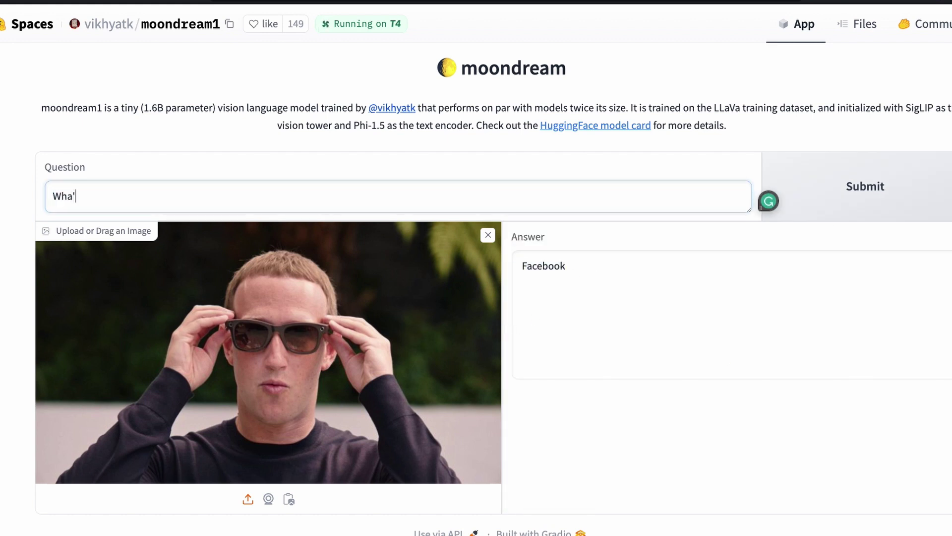
key(BackSpace)
text(t's he wearing)
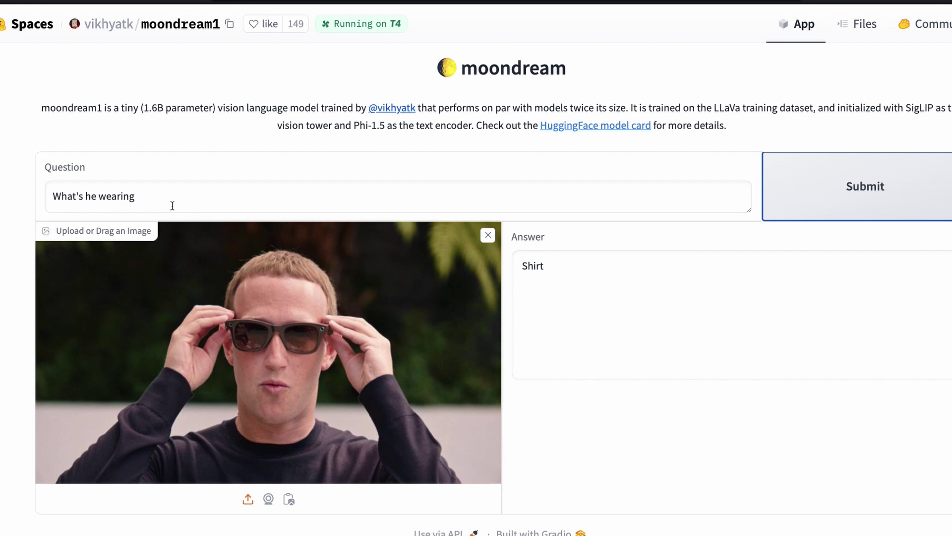
click(172, 205)
text(on the face)
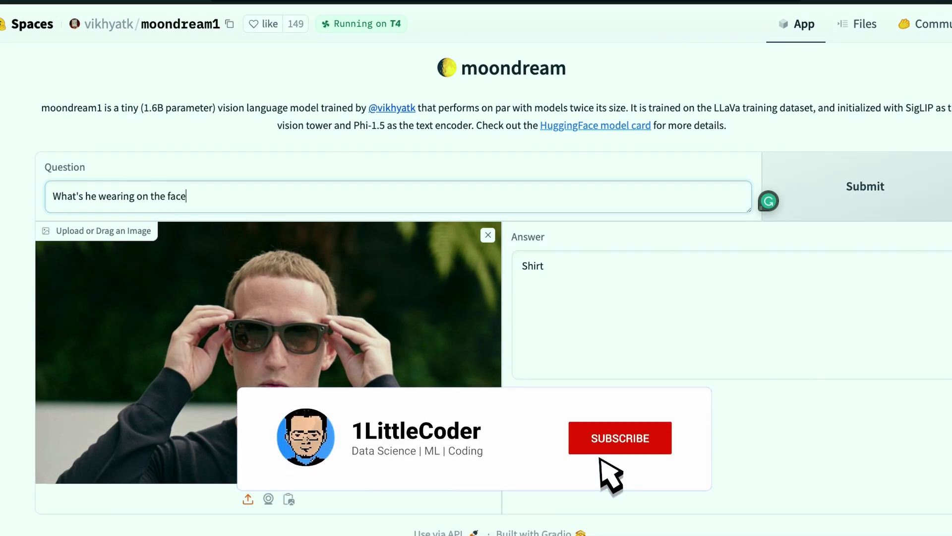
key(Return)
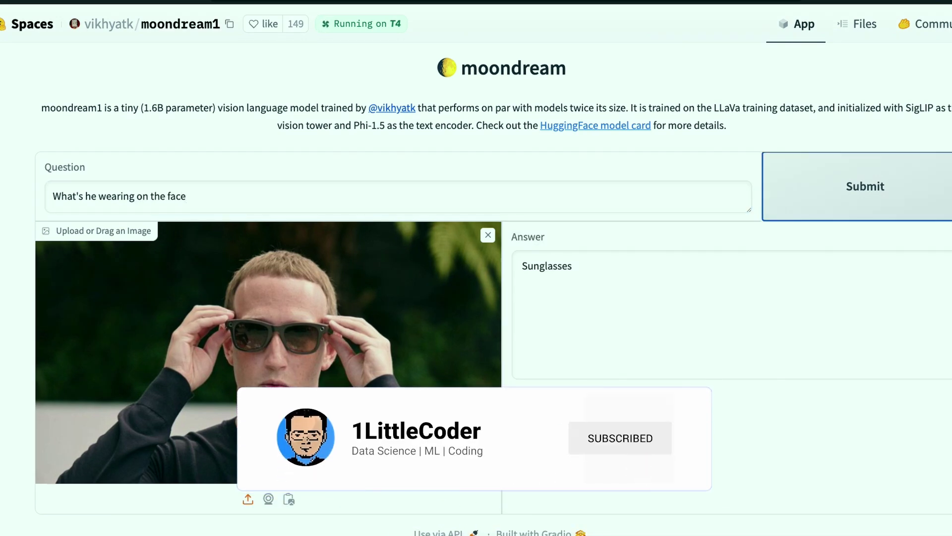
Ask "color of the sunglas" and highlight the sunglasses therapy joke in the answer.
click(304, 208)
key(ctrl+a)
text(color of the sunglas)
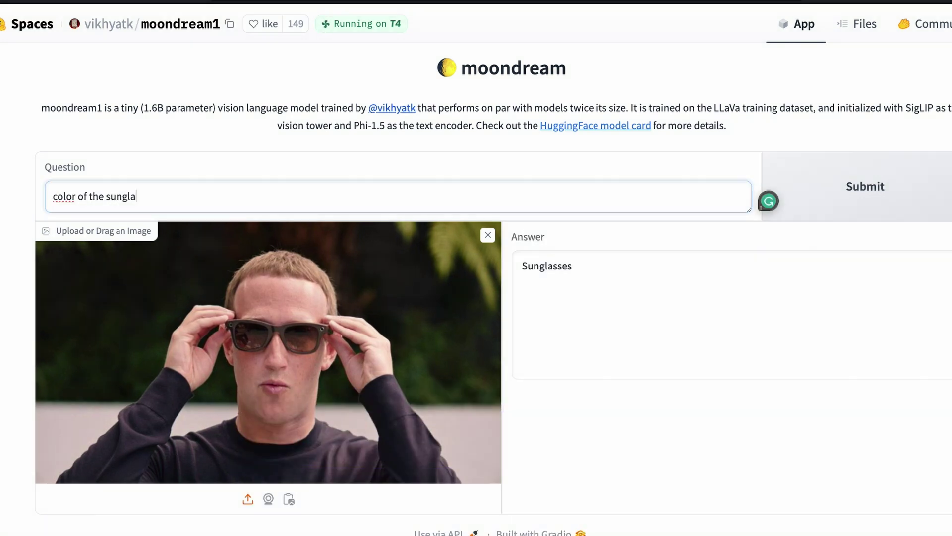
key(Return)
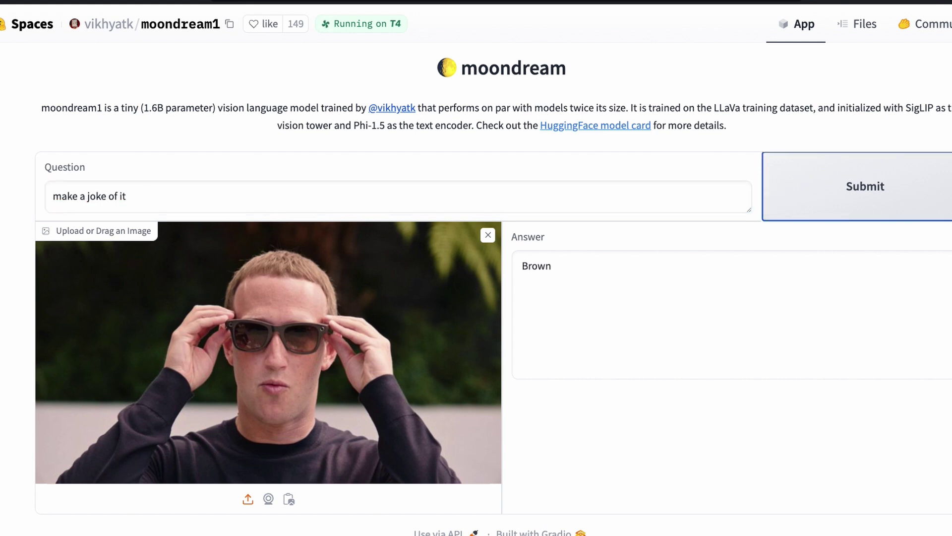
key(Return)
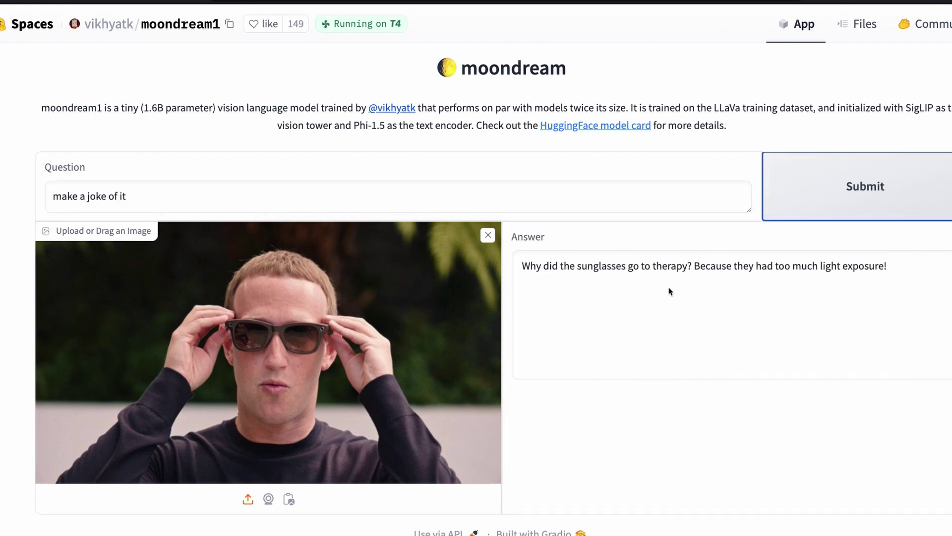
drag(520, 270, 912, 276)
click(911, 276)
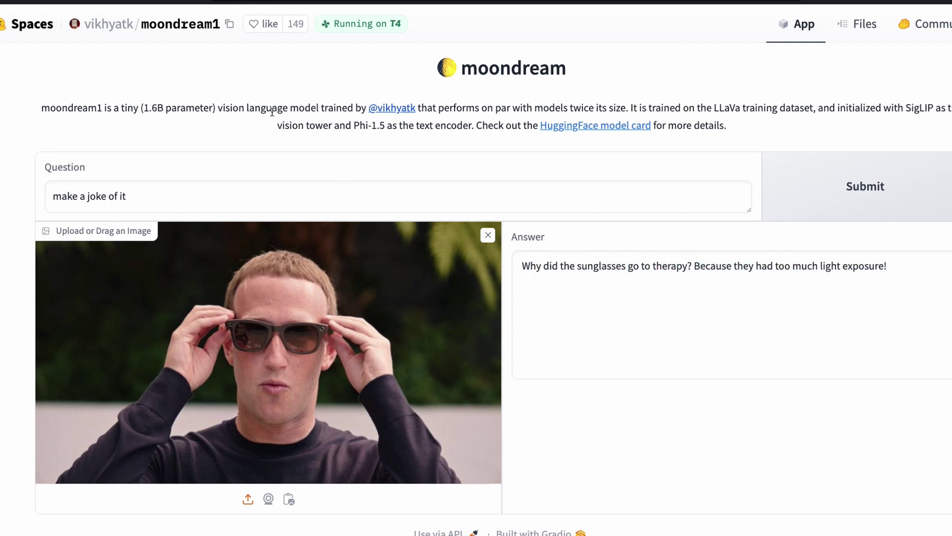
Highlight parts of the Space description, including the LLaVa dataset and SigLIP mention.
drag(184, 110, 146, 118)
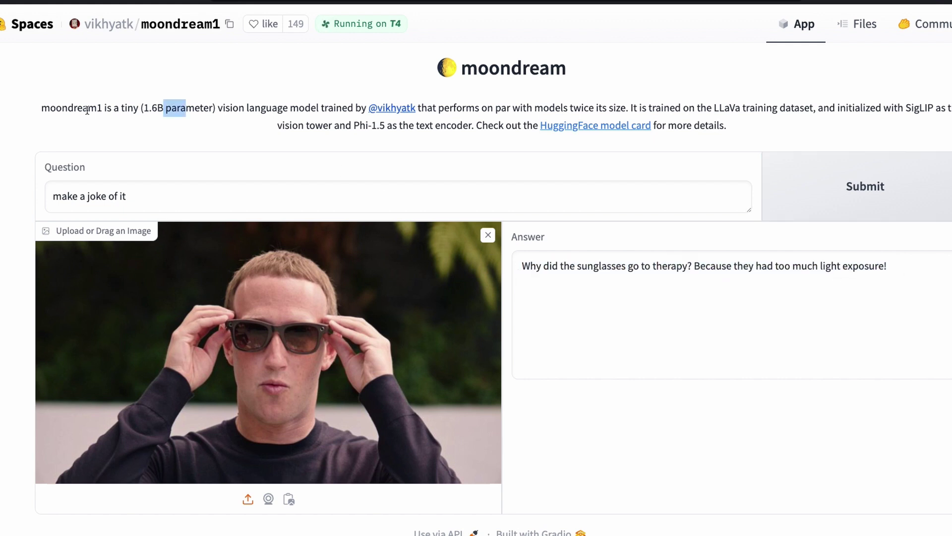
drag(43, 109, 629, 103)
click(634, 104)
drag(710, 108, 749, 134)
Open the HuggingFace model card and highlight the research-only licence note and Benchmarks table.
click(594, 126)
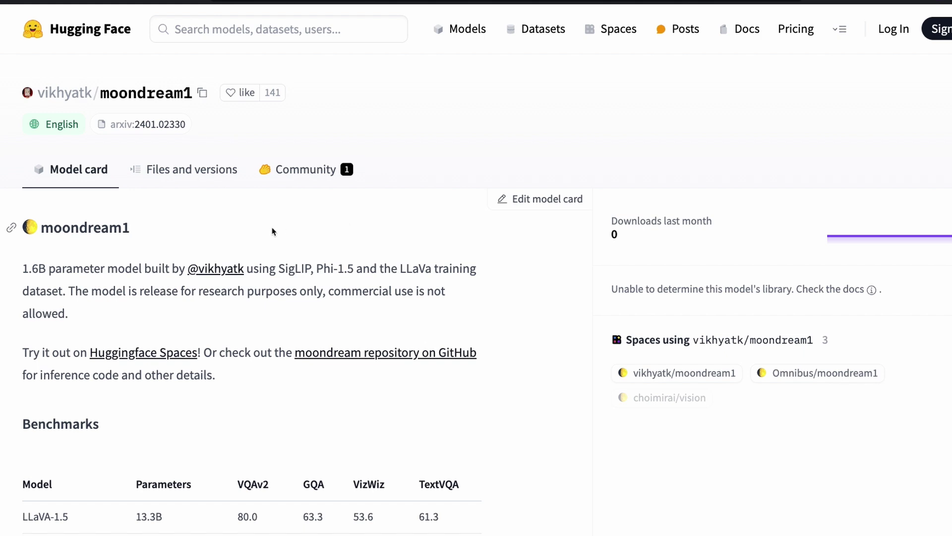
scroll(271, 234, down, 3)
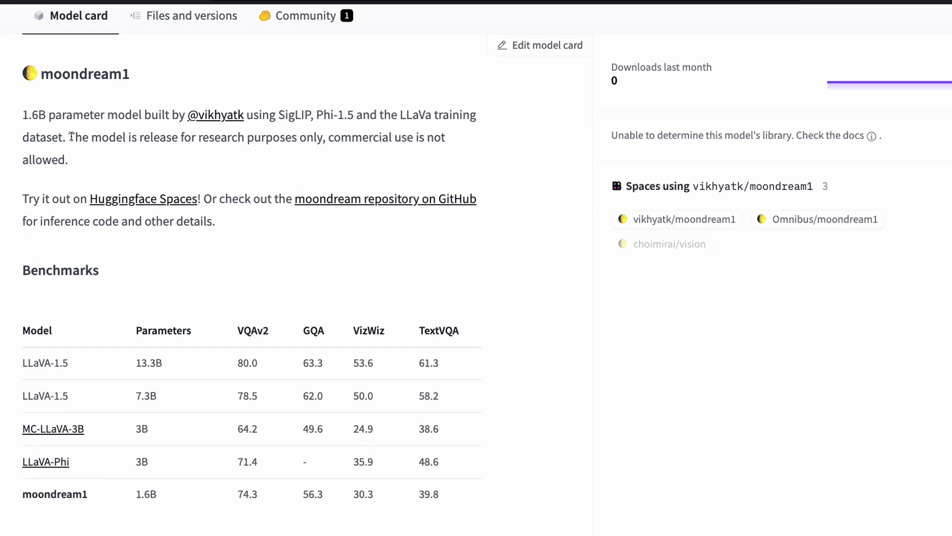
drag(68, 137, 80, 170)
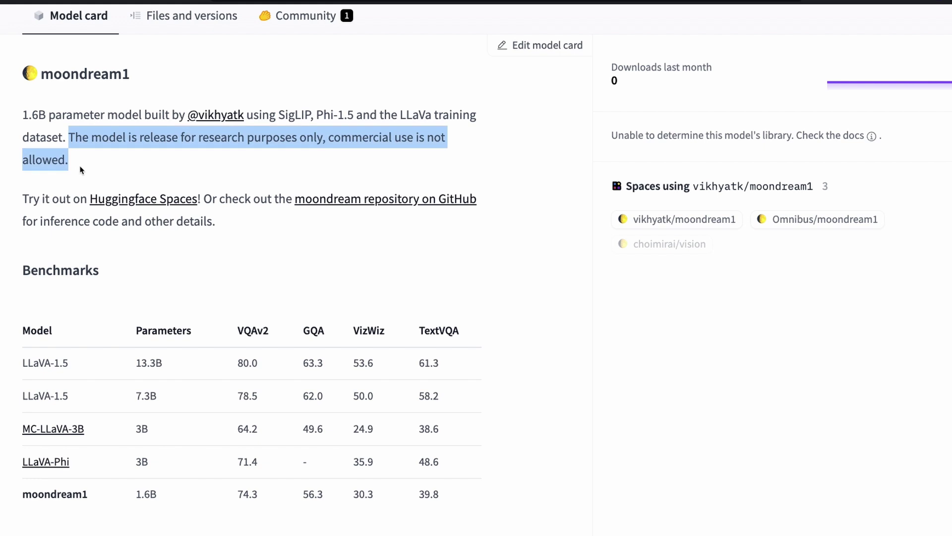
scroll(303, 248, down, 4)
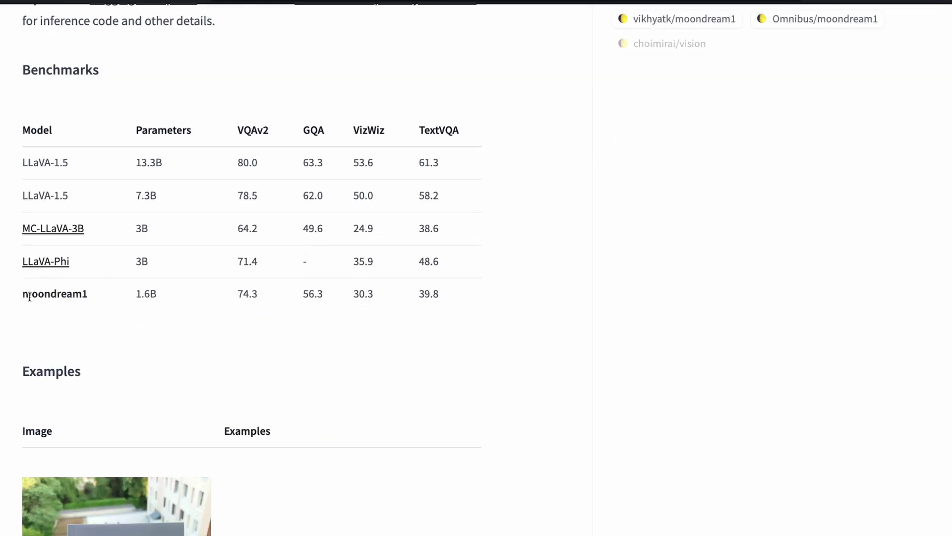
mouse_move(22, 130)
mouse_down()
mouse_move(52, 294)
mouse_move(448, 301)
mouse_move(28, 143)
mouse_move(24, 129)
mouse_up()
click(200, 337)
Highlight benchmark values: 1.6B parameters, VQAv2 scores 74.3, 64.2, 71.4, 78.5, plus VizWiz/TextVQA.
drag(137, 295, 158, 296)
click(214, 314)
drag(239, 296, 259, 298)
drag(238, 230, 259, 232)
drag(234, 266, 259, 264)
click(265, 265)
drag(235, 197, 261, 195)
click(293, 269)
drag(301, 296, 469, 299)
click(469, 299)
Highlight the SigLIP mention in the model card description.
scroll(166, 242, down, 1)
scroll(167, 242, up, 5)
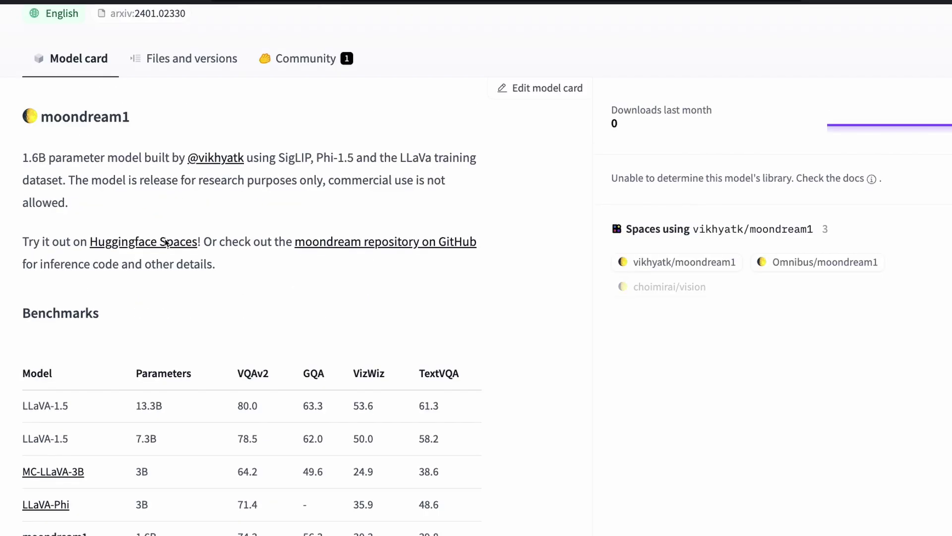
drag(281, 158, 311, 158)
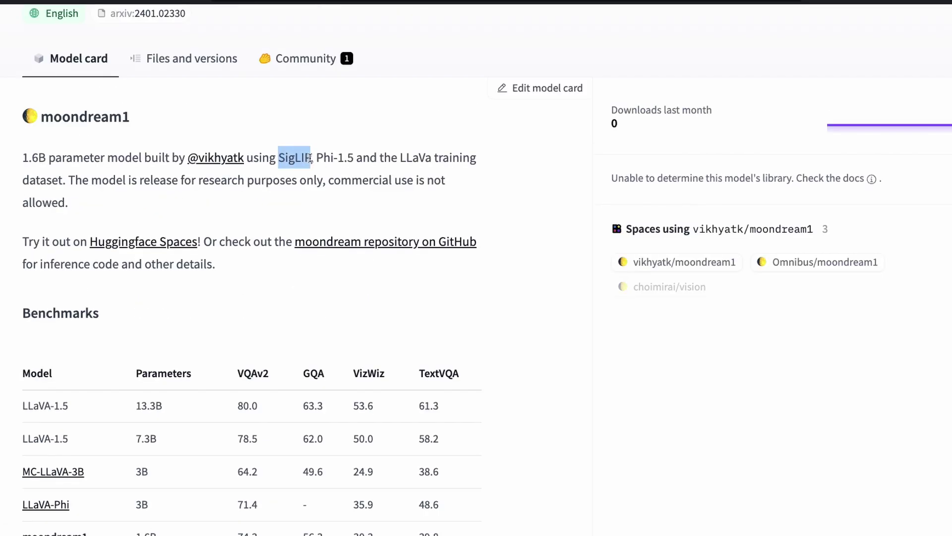
In the SigLIP docs Overview, highlight the CLIP mention and the pairwise sigmoid loss phrases.
click(569, 2)
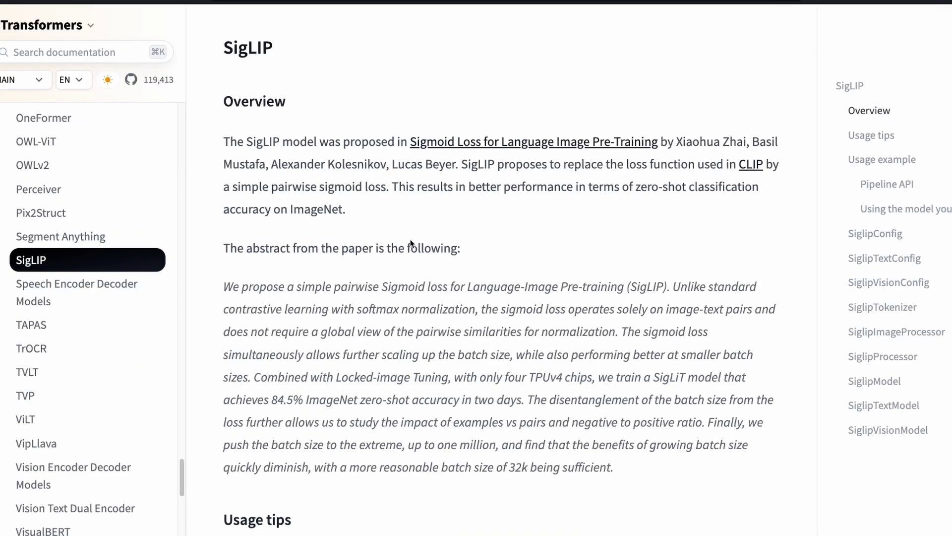
drag(247, 144, 660, 146)
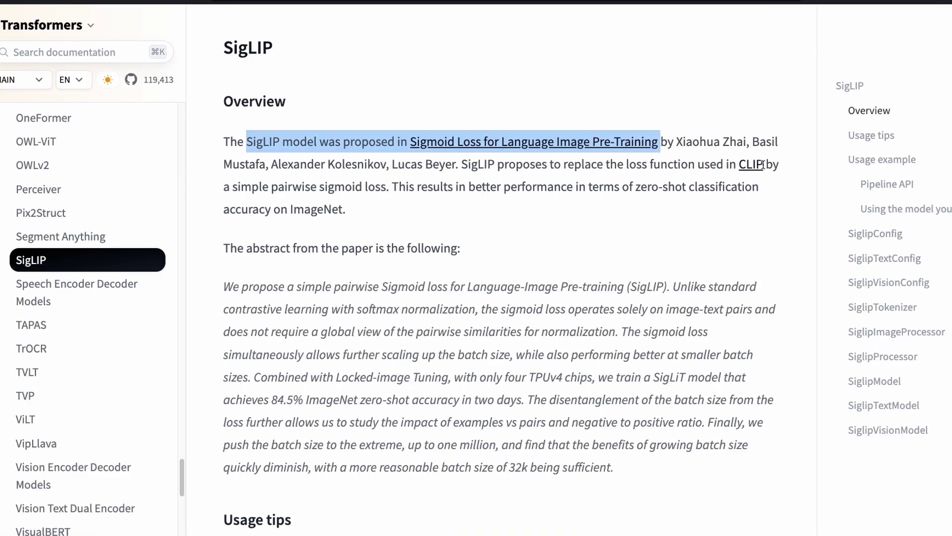
drag(765, 164, 735, 163)
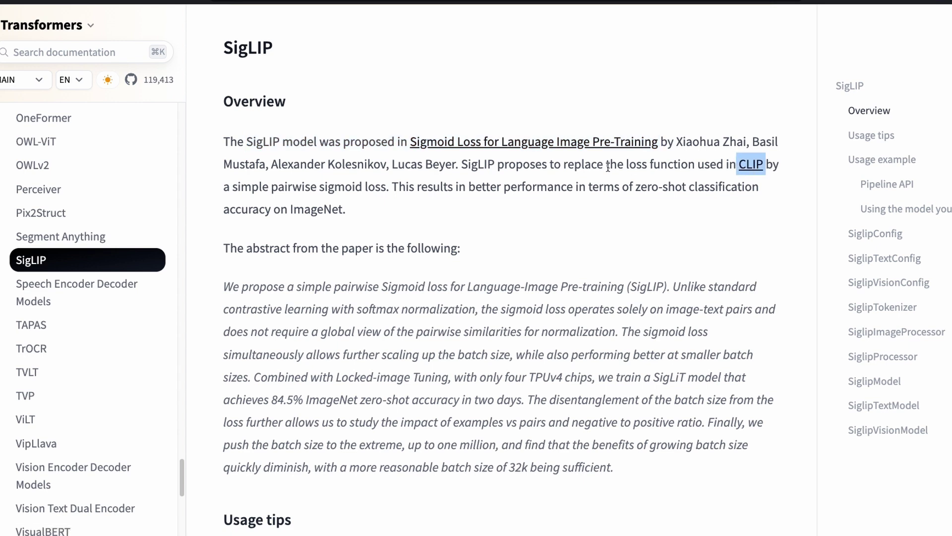
drag(563, 164, 696, 167)
drag(226, 189, 387, 188)
click(567, 369)
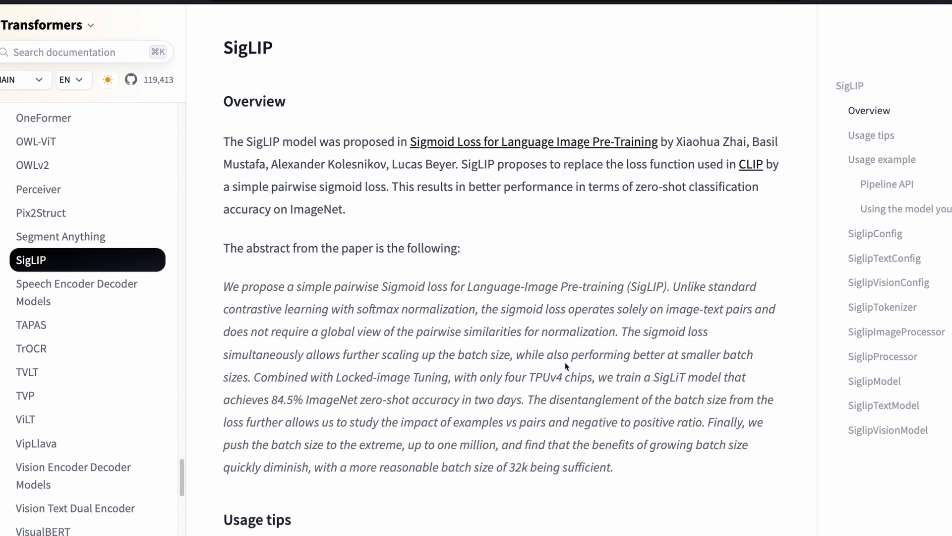
Highlight the abstract's sigmoid loss batch-size and TPUv4 training sentences, then scroll further down.
drag(623, 332, 253, 388)
click(253, 388)
drag(254, 377, 525, 407)
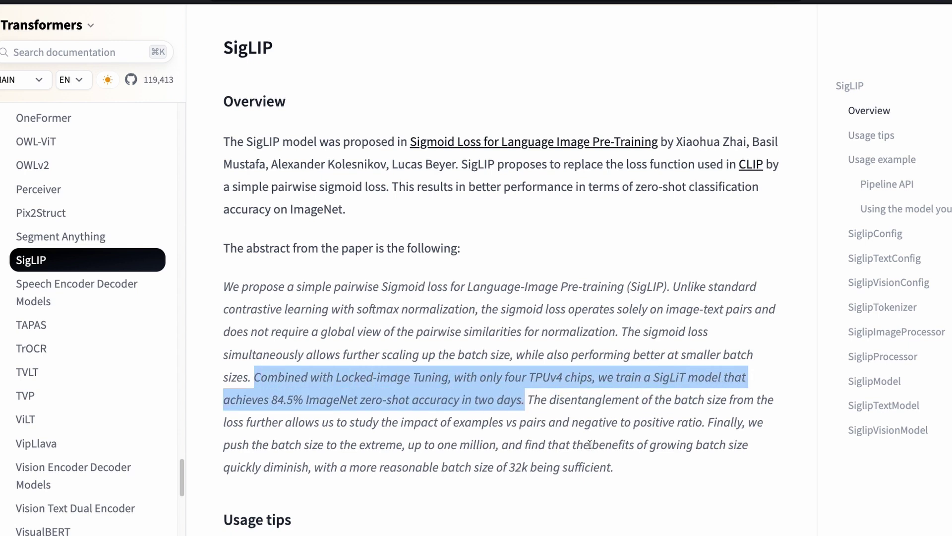
scroll(590, 444, down, 5)
scroll(590, 448, down, 6)
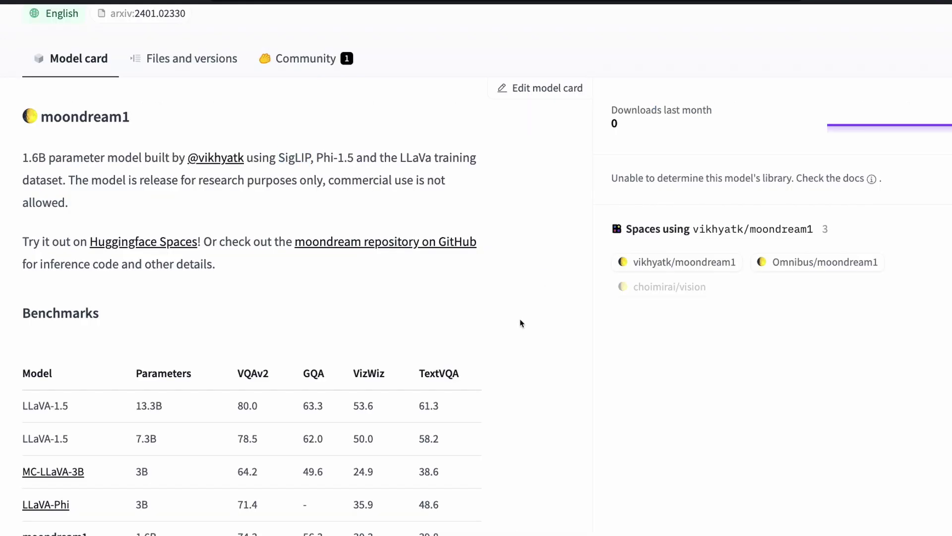
Highlight the book title and balcony answers in the model card Examples.
scroll(520, 323, down, 10)
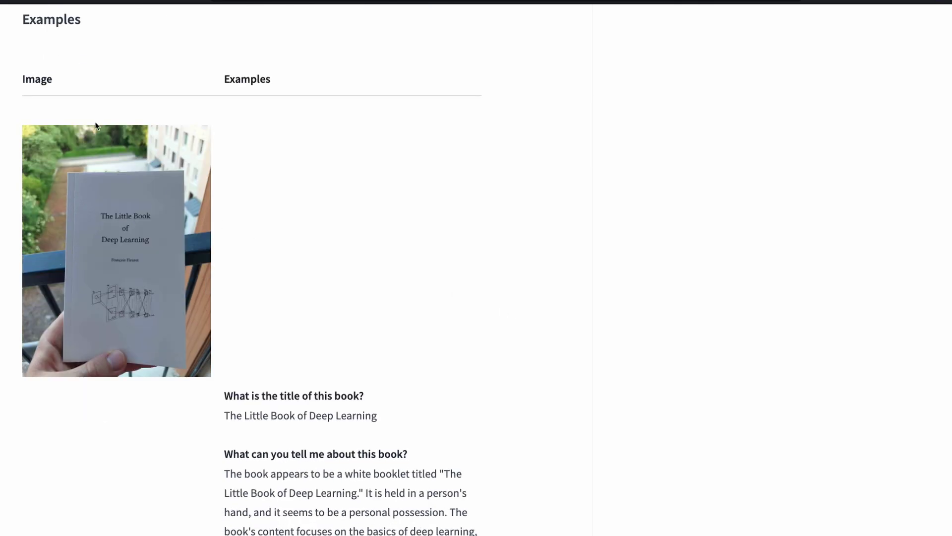
scroll(326, 361, down, 4)
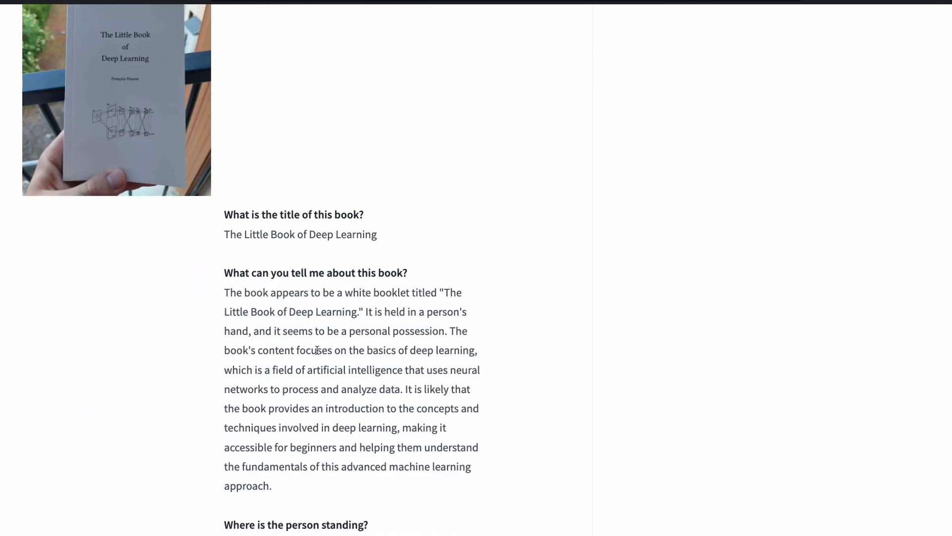
drag(214, 241, 446, 243)
click(445, 243)
scroll(478, 331, down, 7)
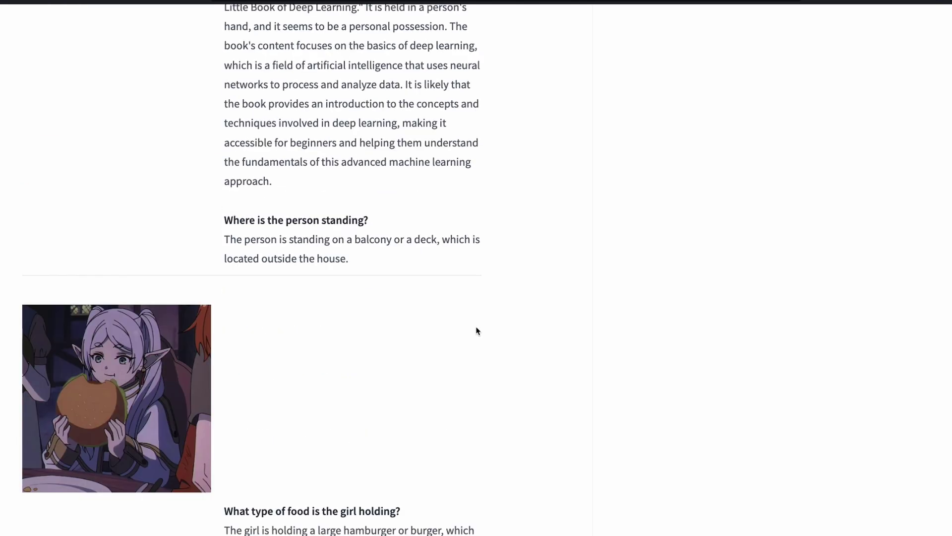
drag(376, 261, 214, 242)
click(251, 243)
Highlight the red train colour question in the Examples.
scroll(248, 270, up, 12)
scroll(238, 267, down, 18)
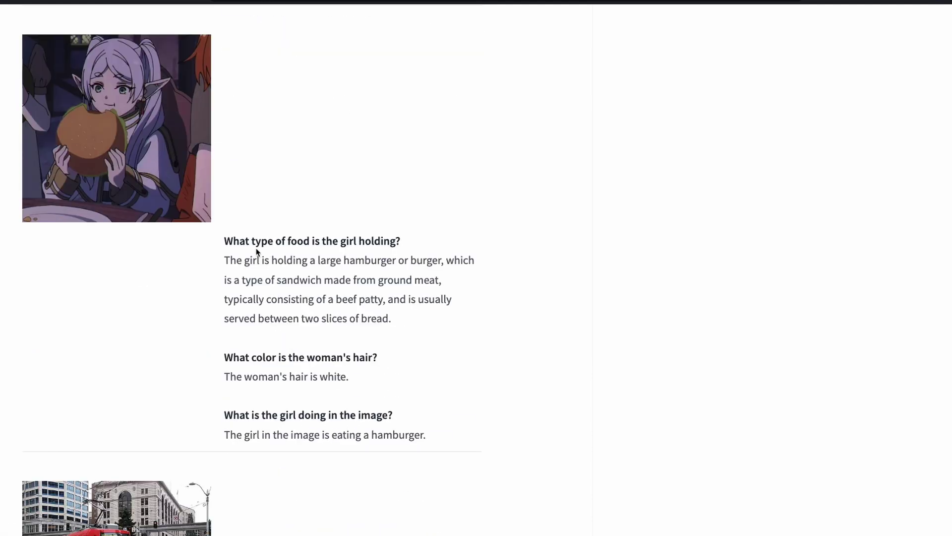
scroll(313, 327, down, 6)
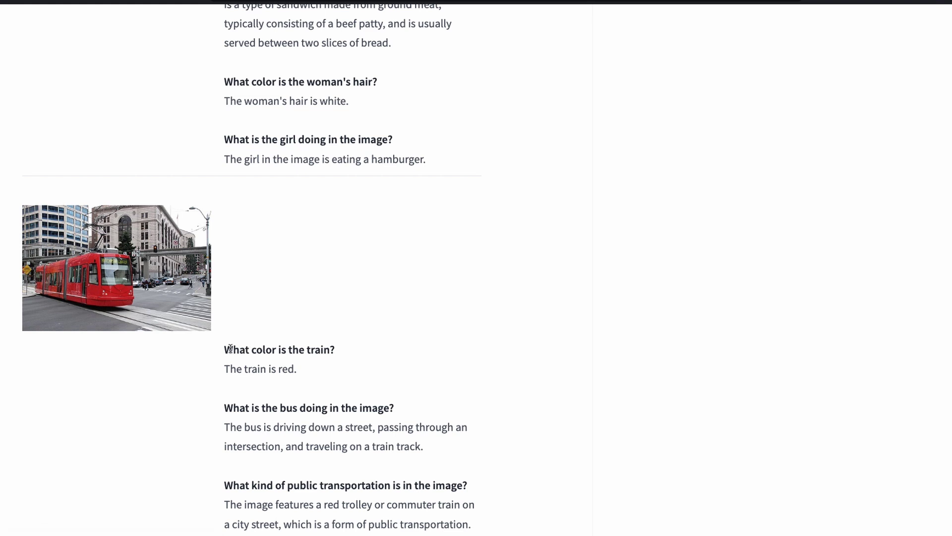
drag(224, 349, 378, 357)
click(378, 356)
Highlight the dog example question, then scroll back up the page.
scroll(319, 363, down, 2)
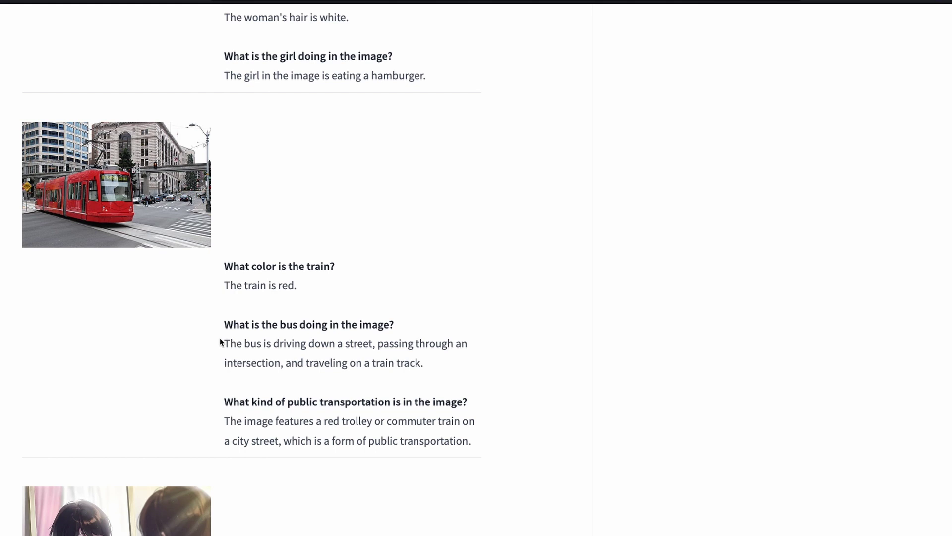
scroll(283, 397, down, 4)
scroll(285, 397, down, 12)
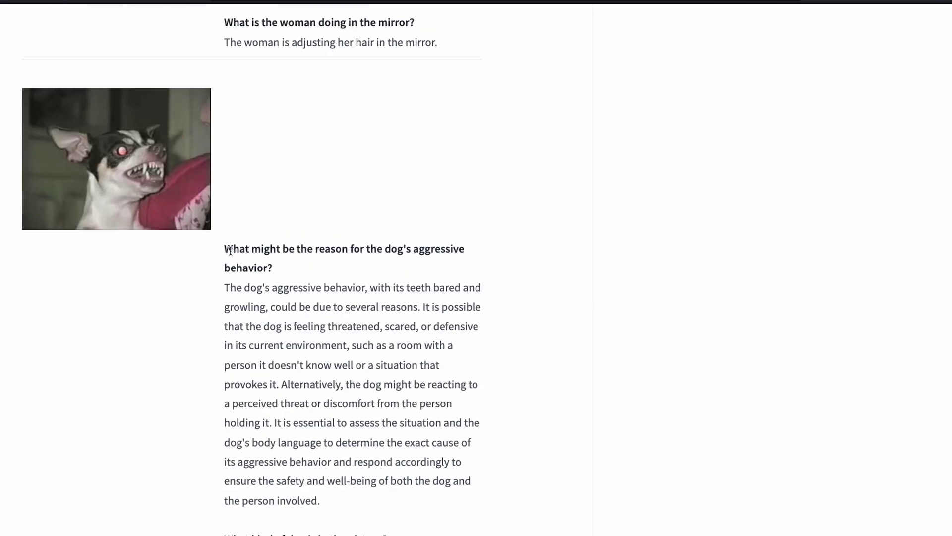
drag(229, 248, 307, 273)
click(307, 273)
scroll(407, 395, down, 5)
scroll(407, 395, up, 3)
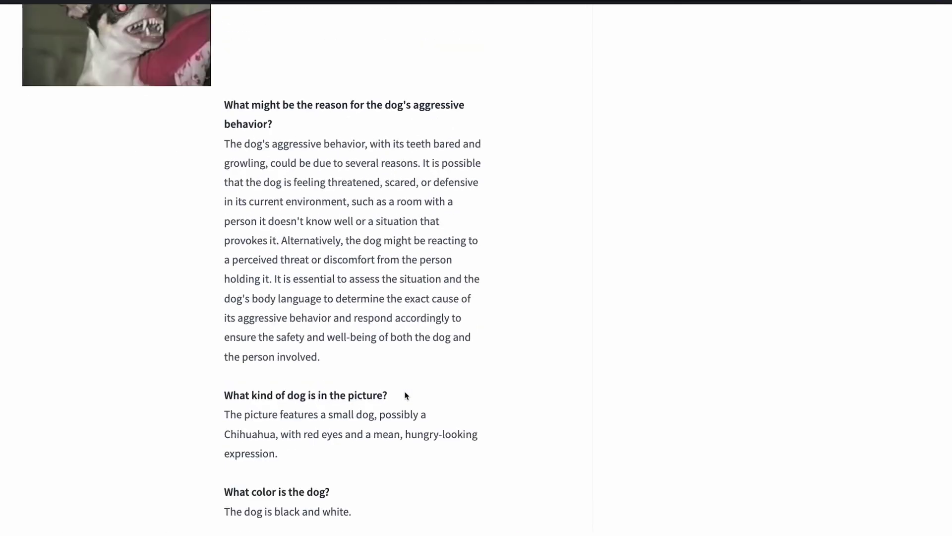
scroll(407, 395, up, 2)
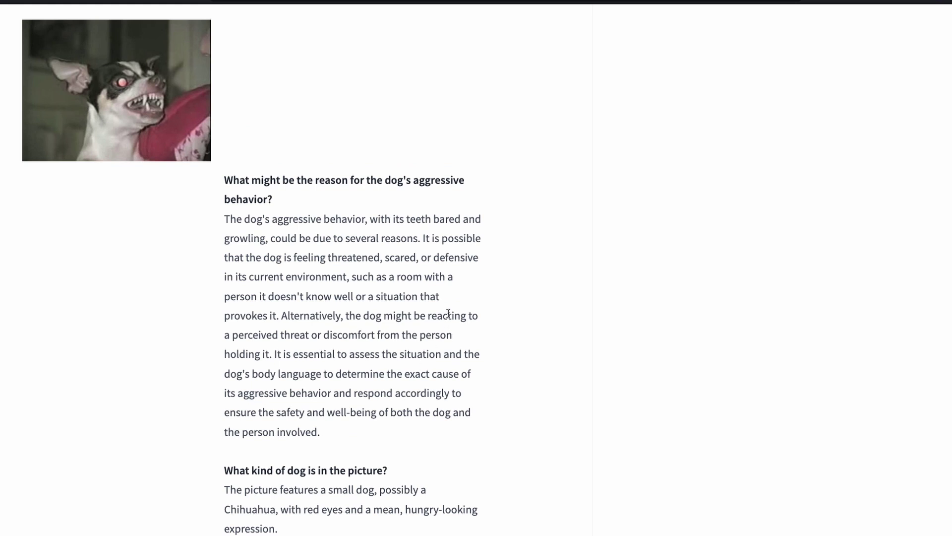
scroll(442, 347, up, 15)
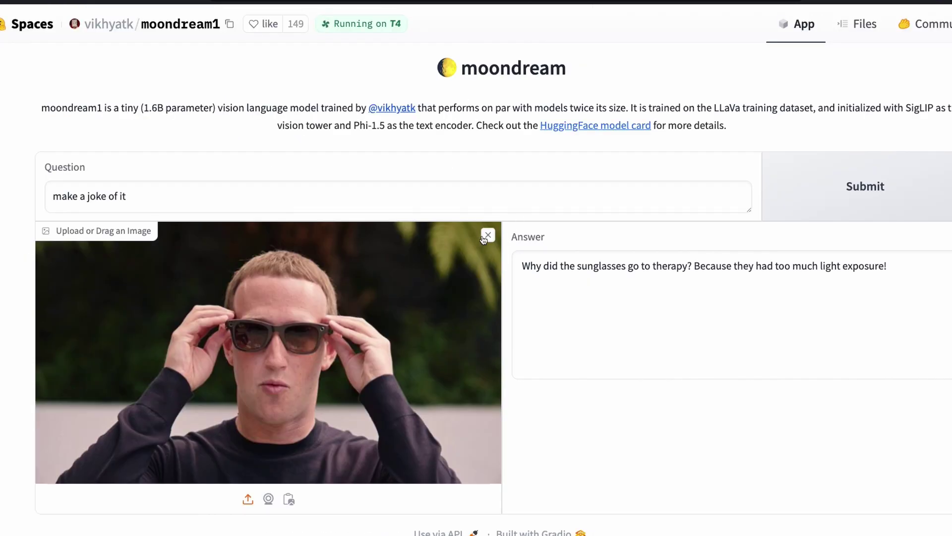
Replace the sunglasses photo by uploading the chess screenshot SCR-20240129-tyg.png.
click(488, 235)
click(272, 201)
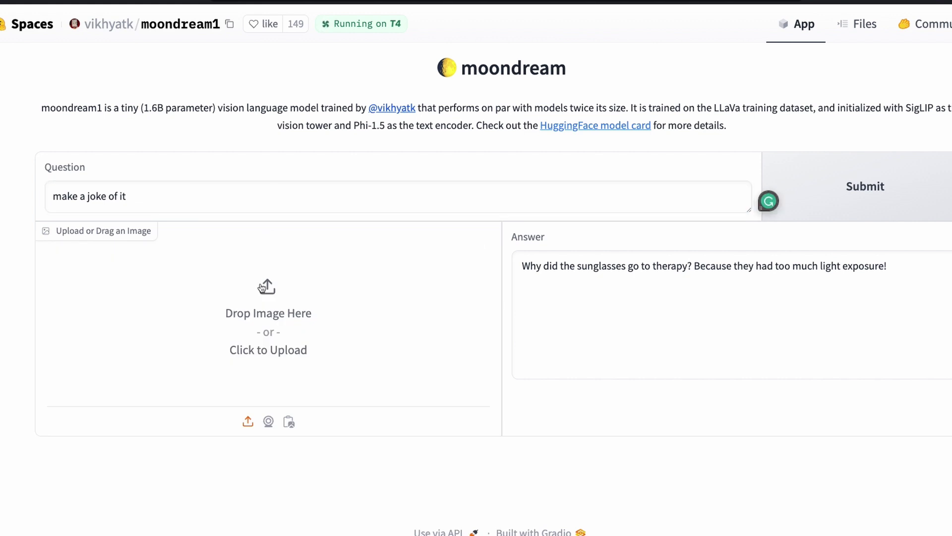
click(267, 286)
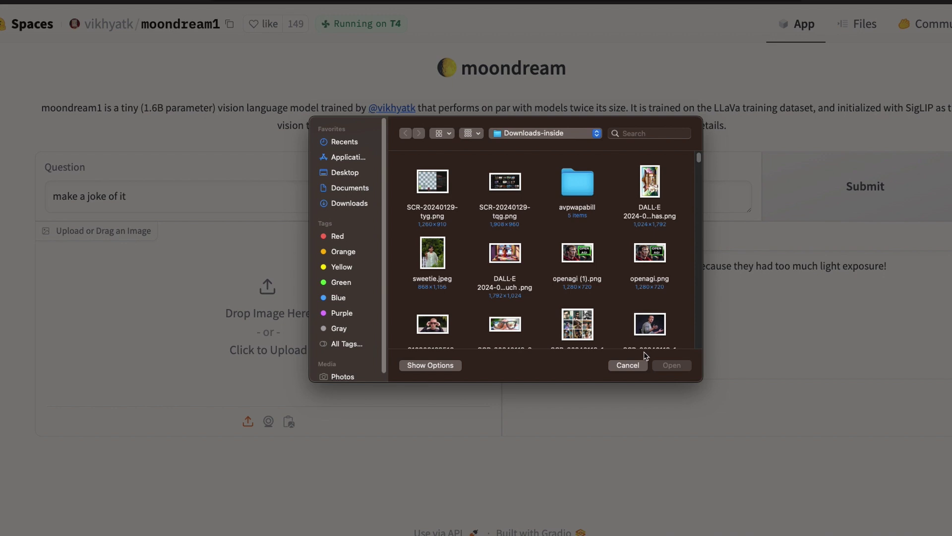
double_click(442, 205)
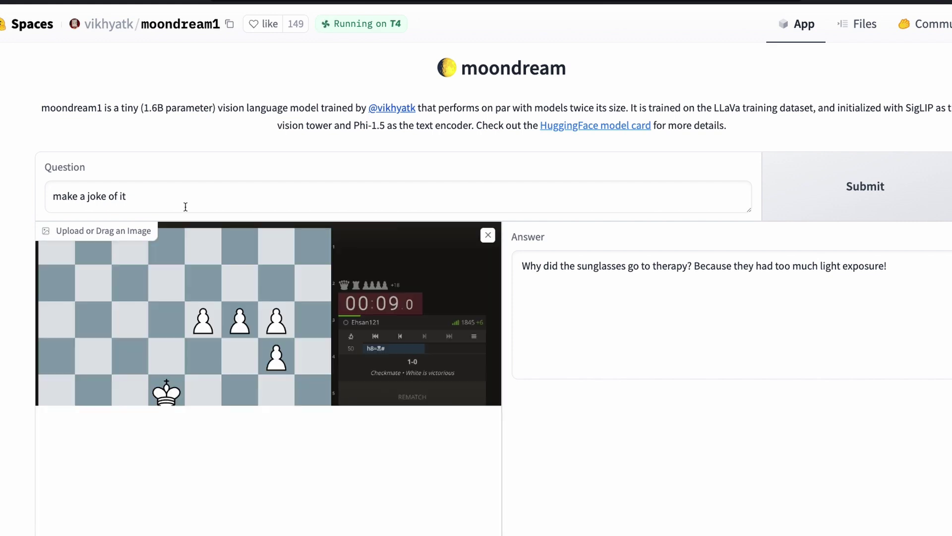
Ask "What's happening" about the chess screenshot and highlight the end of its description.
triple_click(186, 199)
text(W)
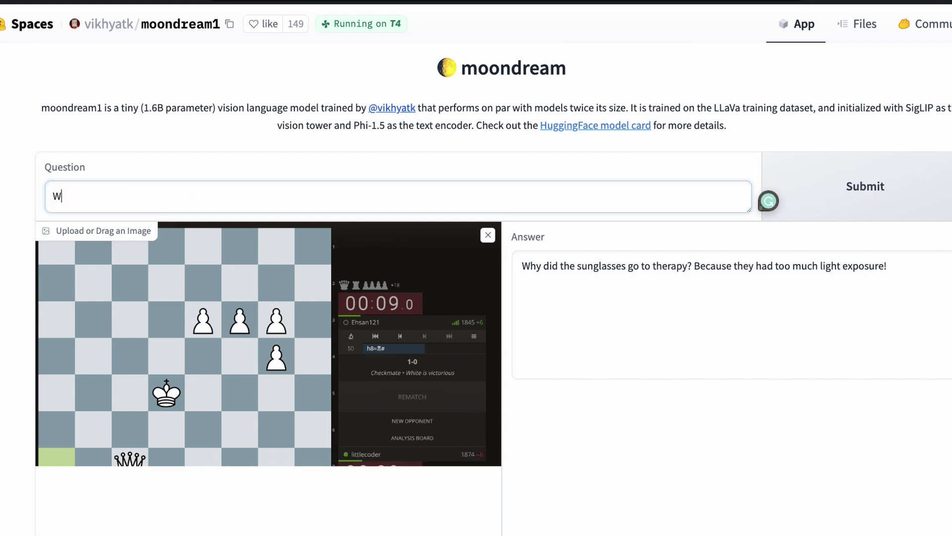
text(hat's happening)
key(Tab)
key(Return)
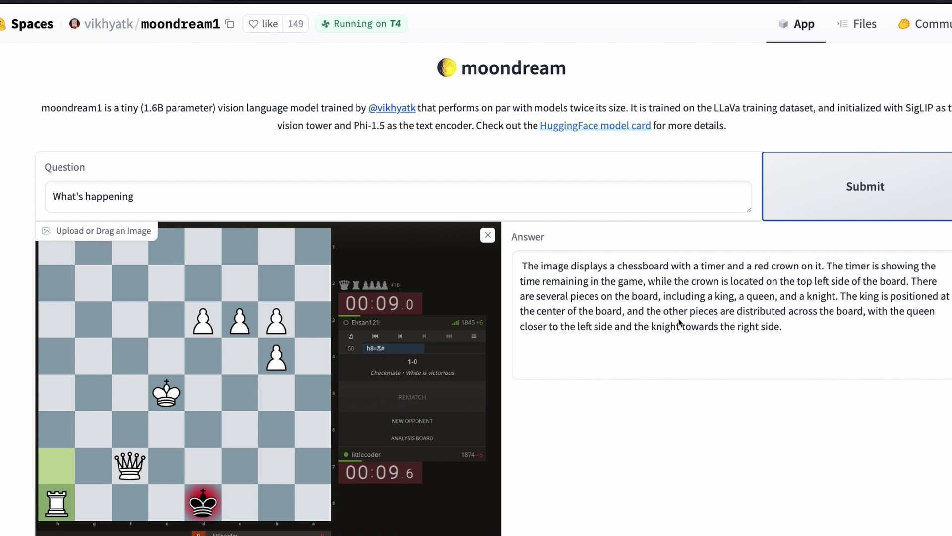
scroll(680, 322, down, 1)
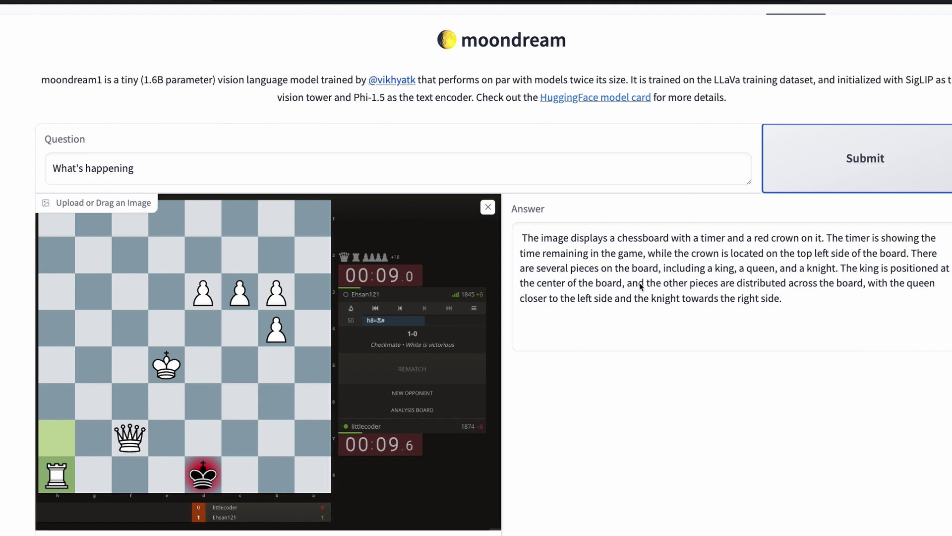
drag(650, 283, 816, 310)
Ask "who is winning" to get the answer White.
click(826, 318)
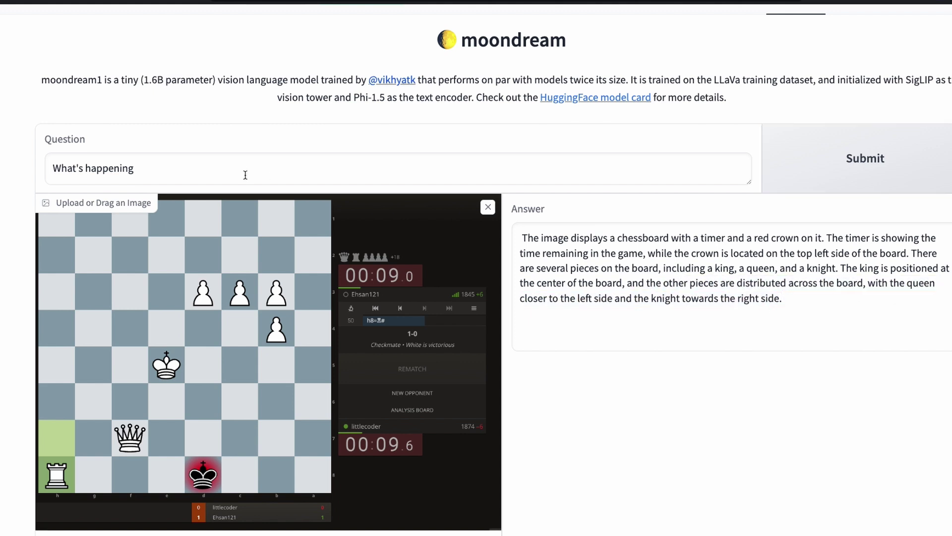
click(233, 169)
key(ctrl+shift+Left)
key(ctrl+shift+Left)
text(wh)
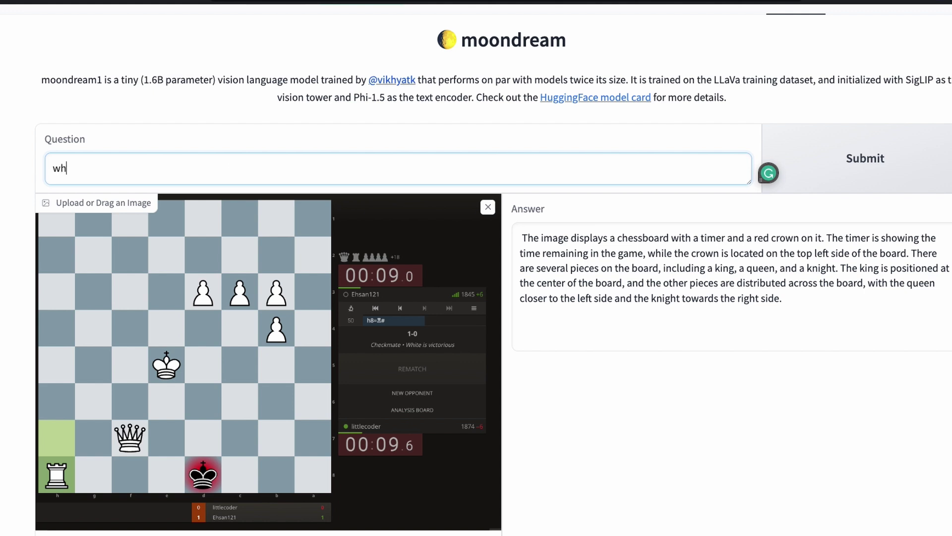
text(o is winning)
key(Tab)
key(Return)
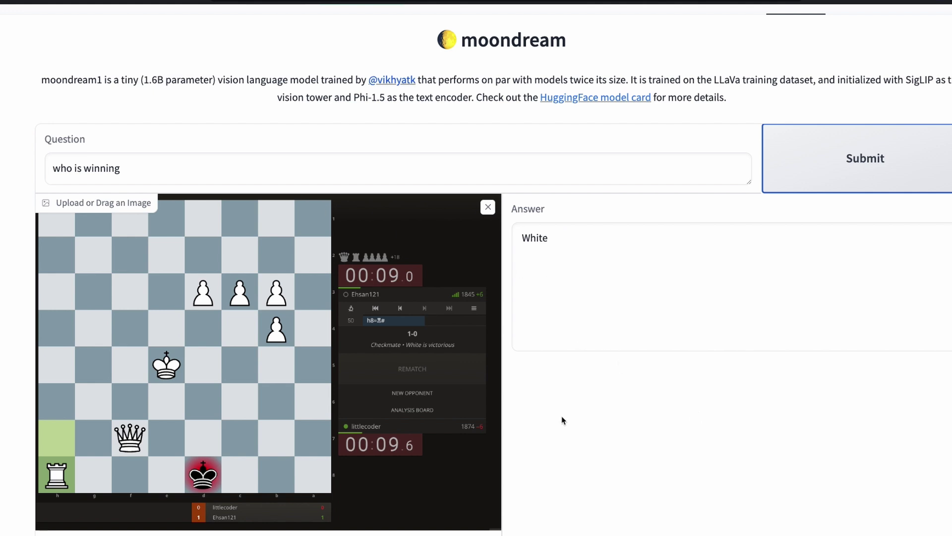
Highlight the White answer and then the new image explanation answer.
double_click(543, 252)
click(584, 331)
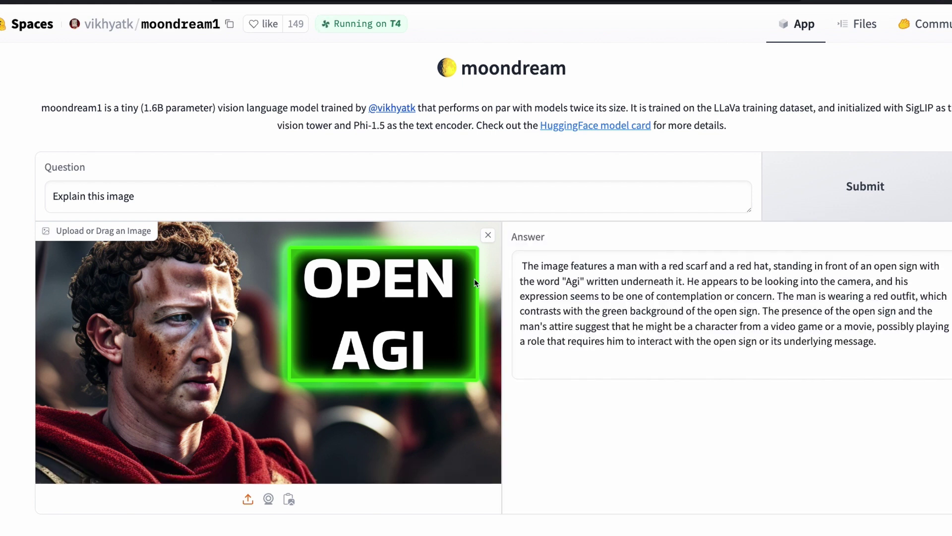
drag(524, 267, 908, 362)
click(908, 362)
Ask "who'se face does it reseemble" and highlight the Facebook's answer.
click(222, 203)
triple_click(222, 203)
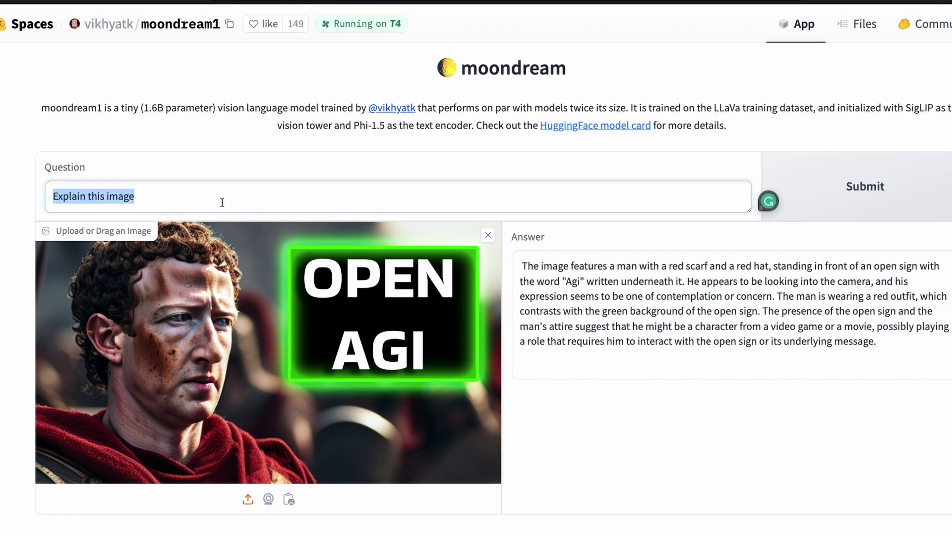
text(wh)
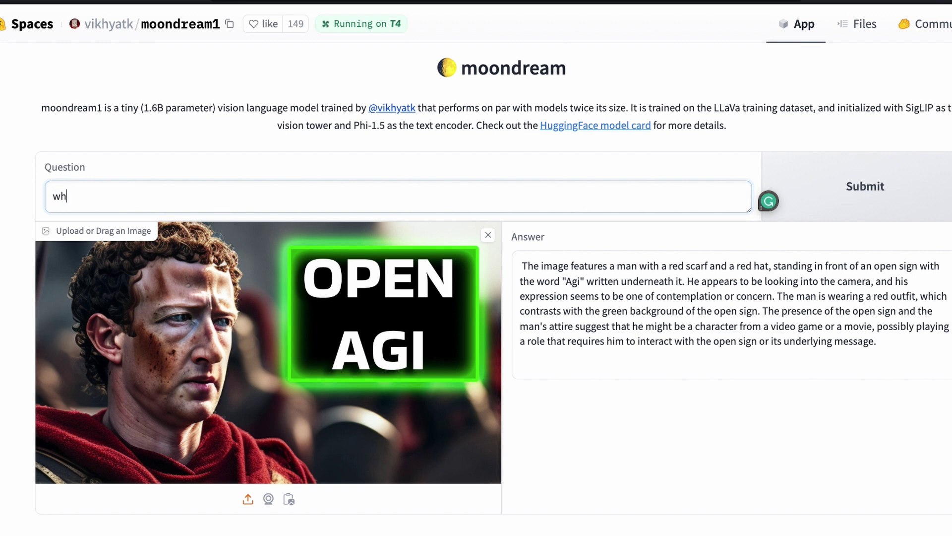
text(o'se )
text( face does)
text( it reseemble)
click(865, 186)
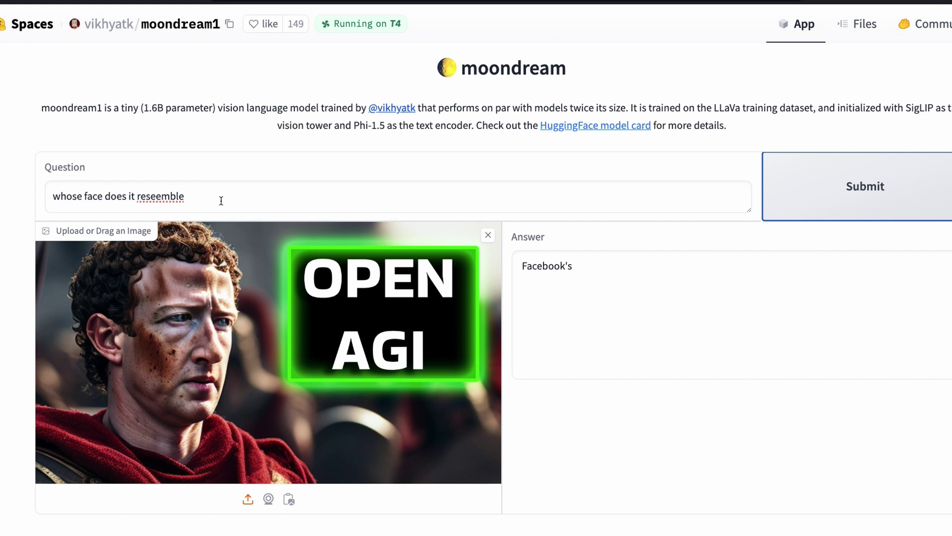
drag(535, 278, 501, 275)
click(597, 274)
drag(579, 268, 479, 264)
click(609, 291)
Ask "the name of the guy", then refine it to ask for his full name.
triple_click(166, 205)
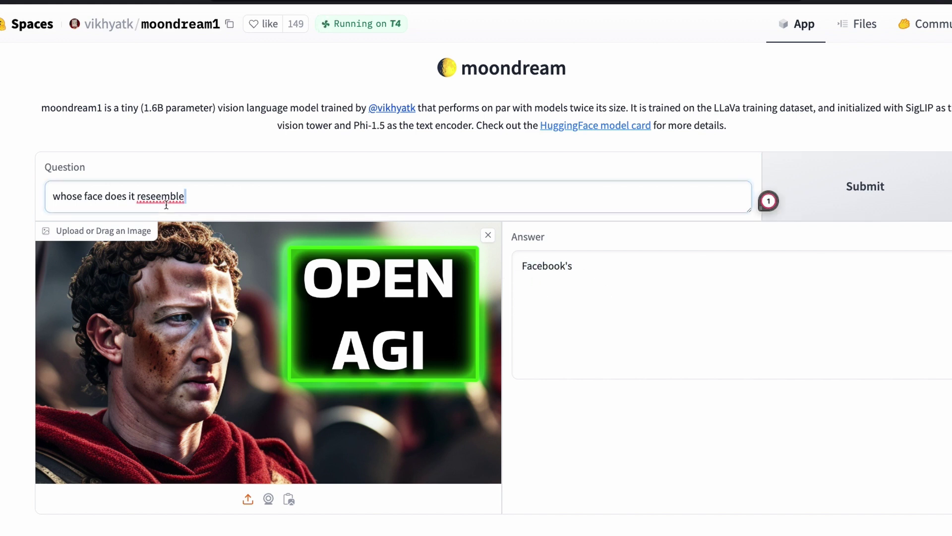
text(the na)
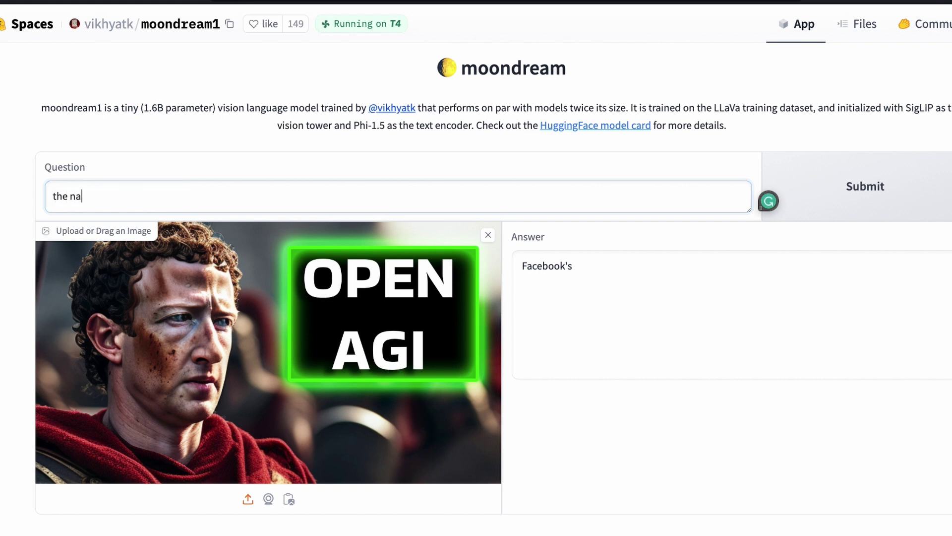
text(me of the guy)
key(Return)
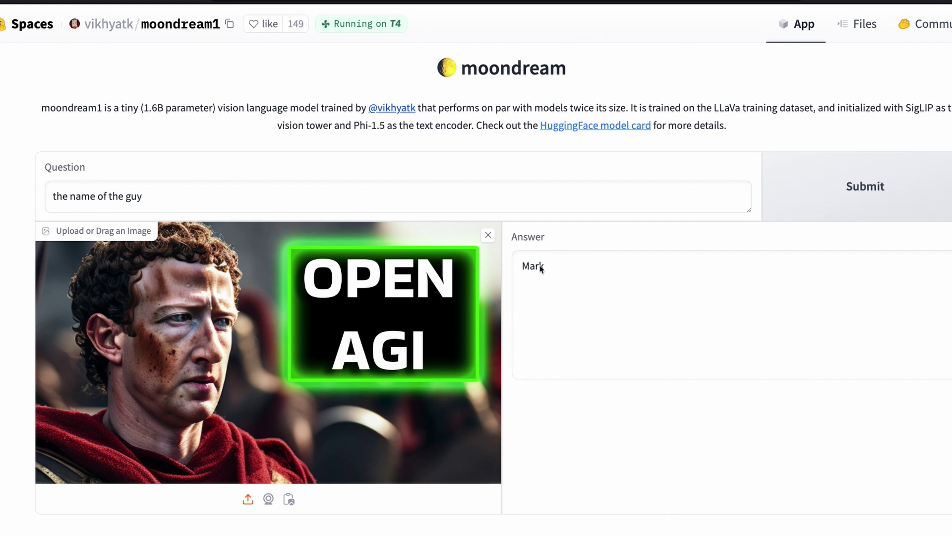
double_click(533, 266)
click(169, 186)
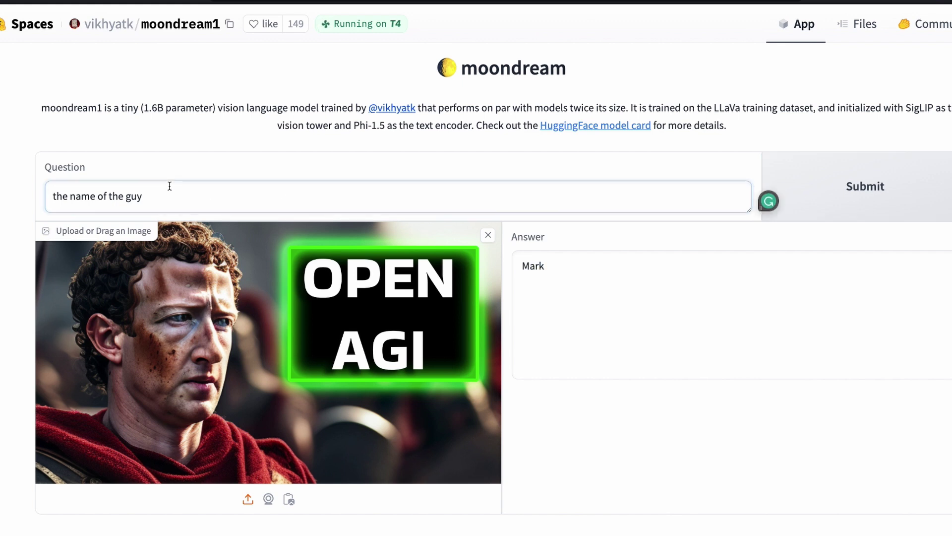
click(66, 195)
text(full)
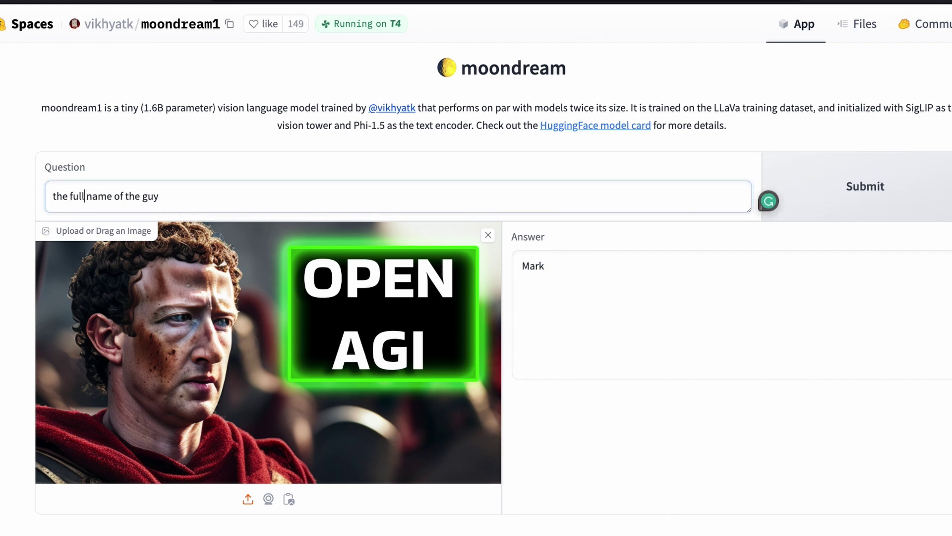
key(Return)
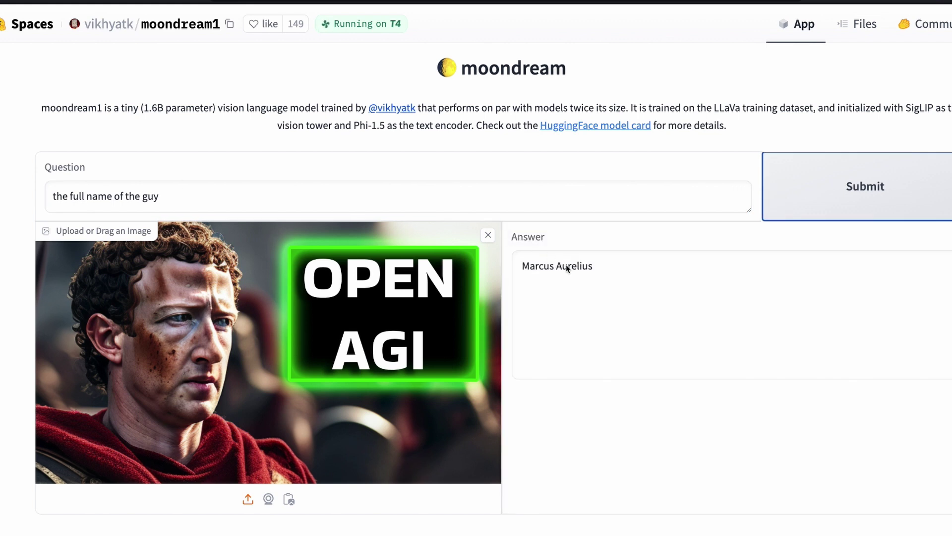
drag(526, 270, 647, 275)
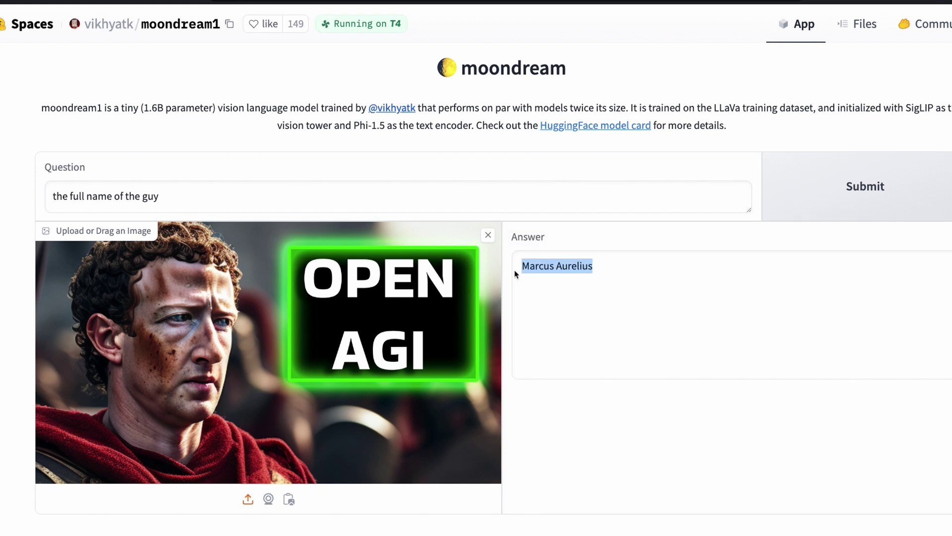
click(585, 270)
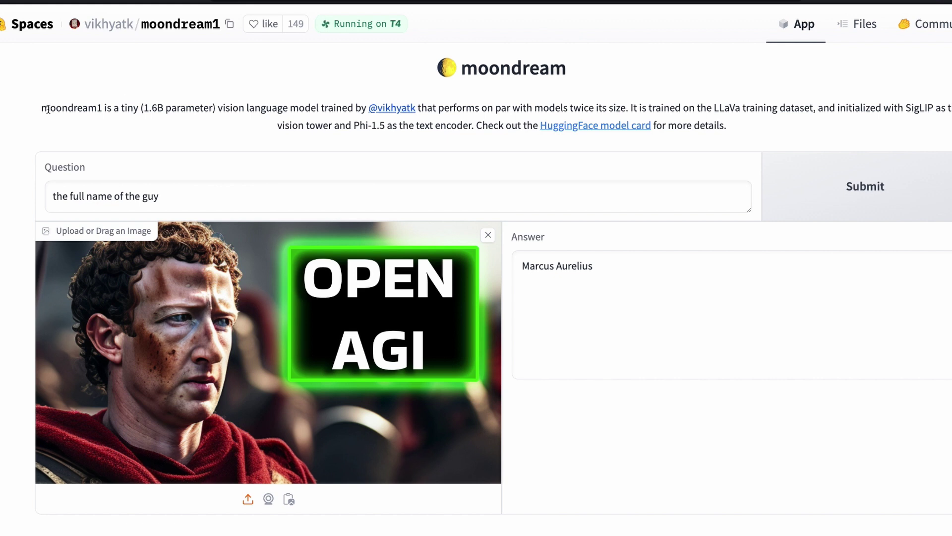
Highlight the start of the model description on the Space page.
drag(44, 109, 322, 110)
click(325, 119)
scroll(458, 234, down, 3)
scroll(465, 234, up, 3)
Ask "exrtact the text from this", then "is there any text o".
triple_click(185, 204)
text(ex)
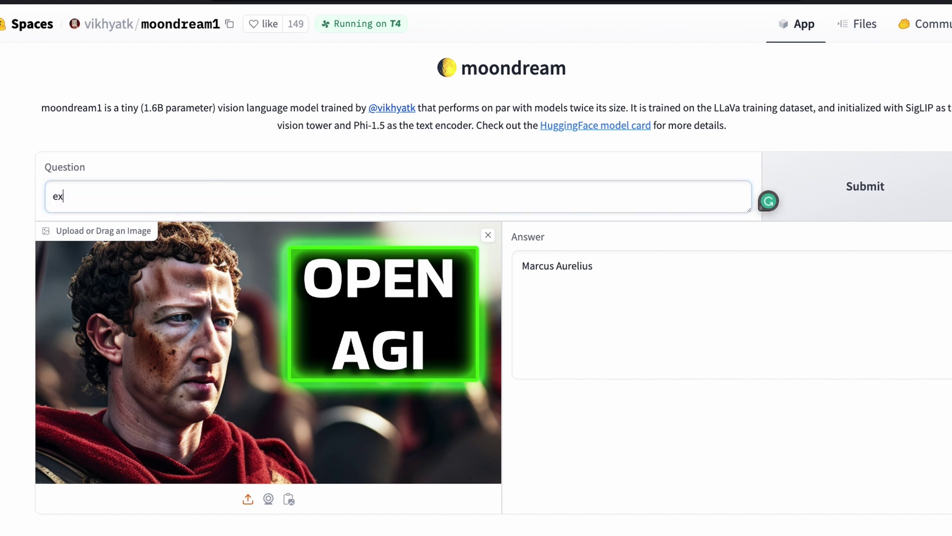
text(rtact the text from this)
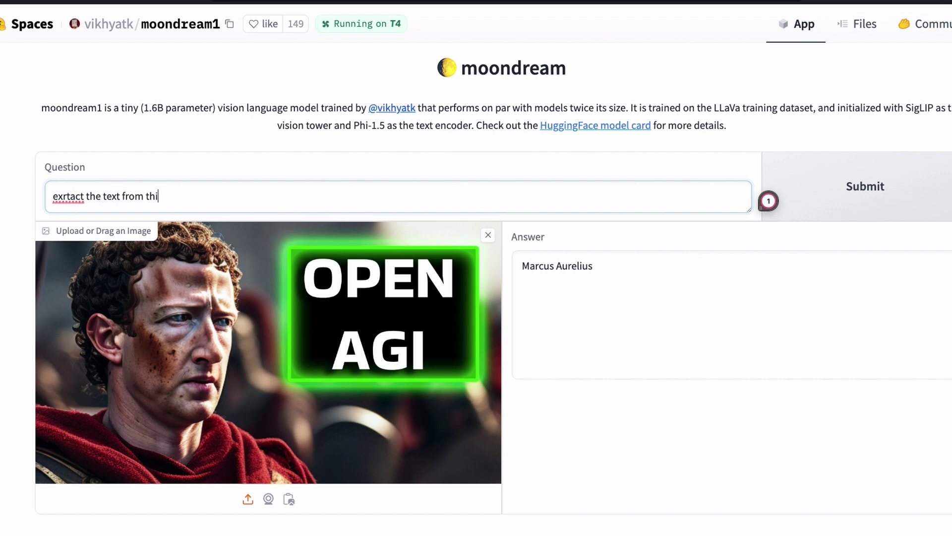
click(768, 201)
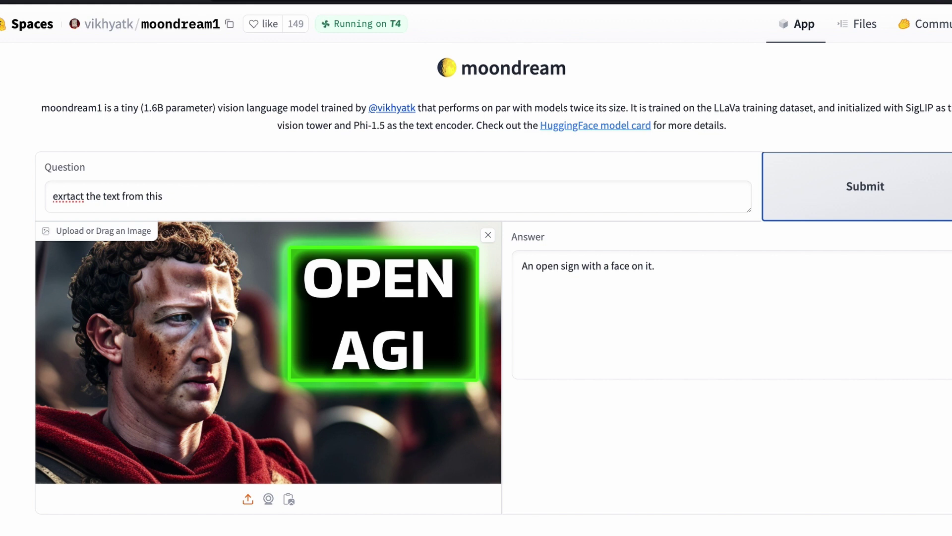
click(123, 195)
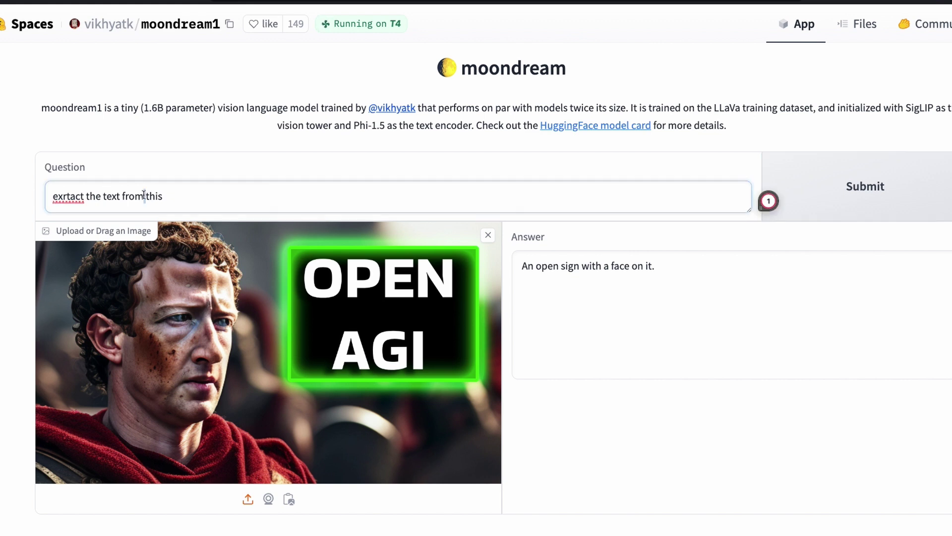
key(ctrl+a)
text(is there any text o)
key(Tab)
key(Return)
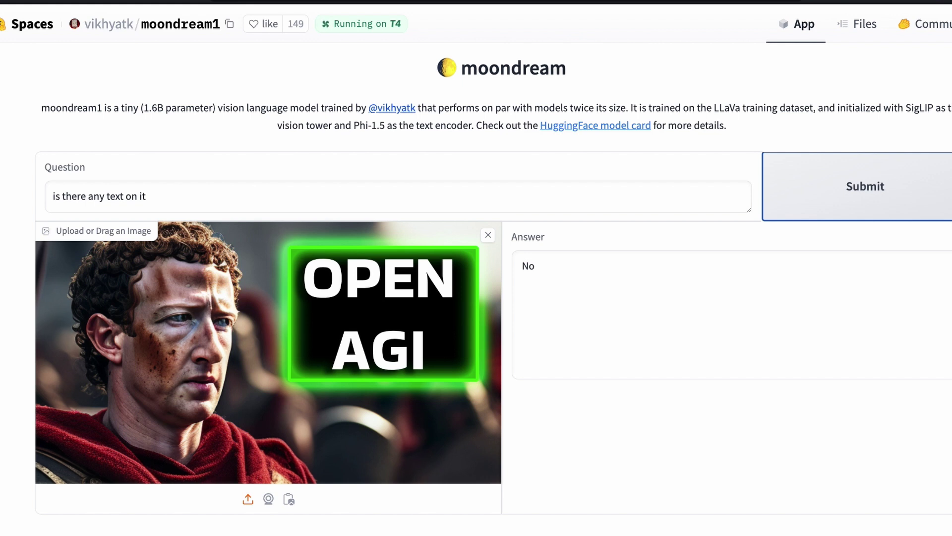
Ask for the image's "dominant color".
click(136, 192)
key(ctrl+a)
key(BackSpace)
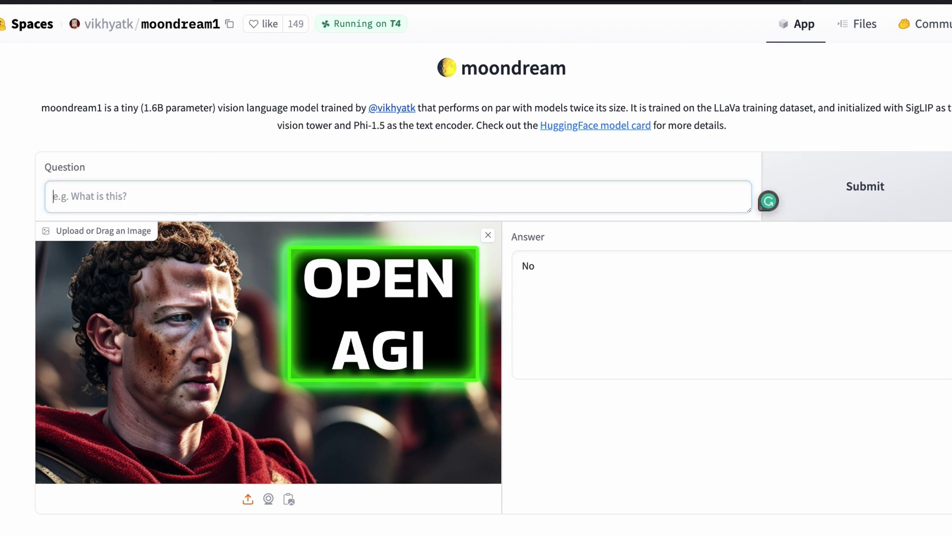
text(dominan)
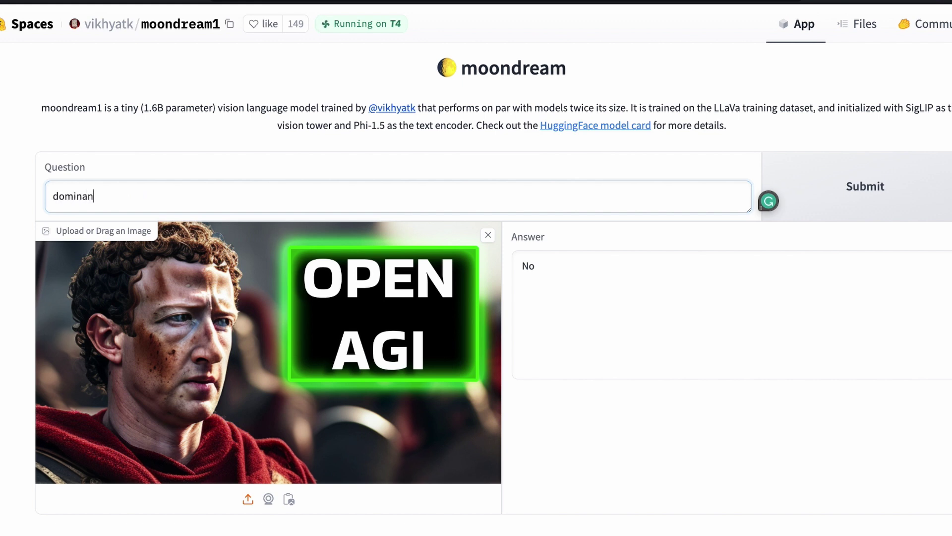
text(t color)
key(Return)
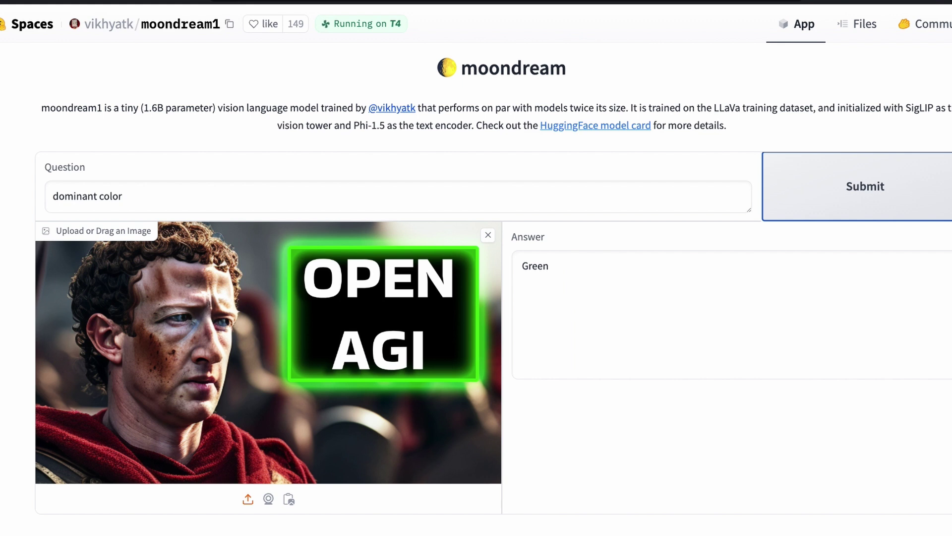
Ask "Make a joke" and highlight the AGI doctor joke's question and punchline.
triple_click(136, 192)
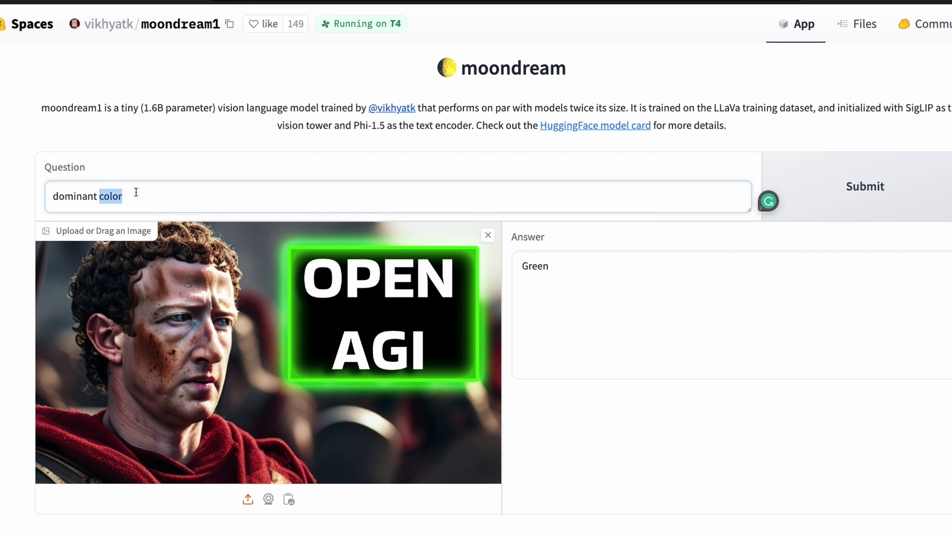
text(Make)
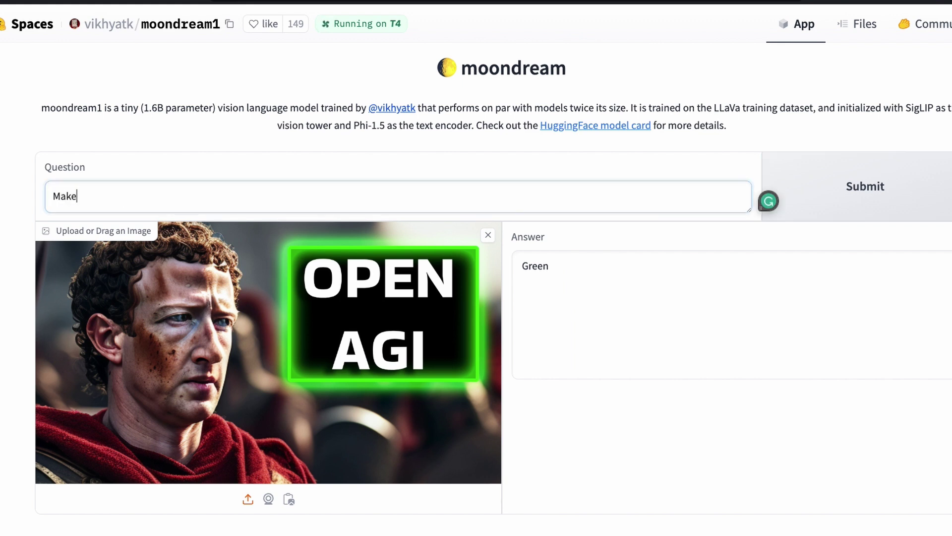
text( a joke)
key(Return)
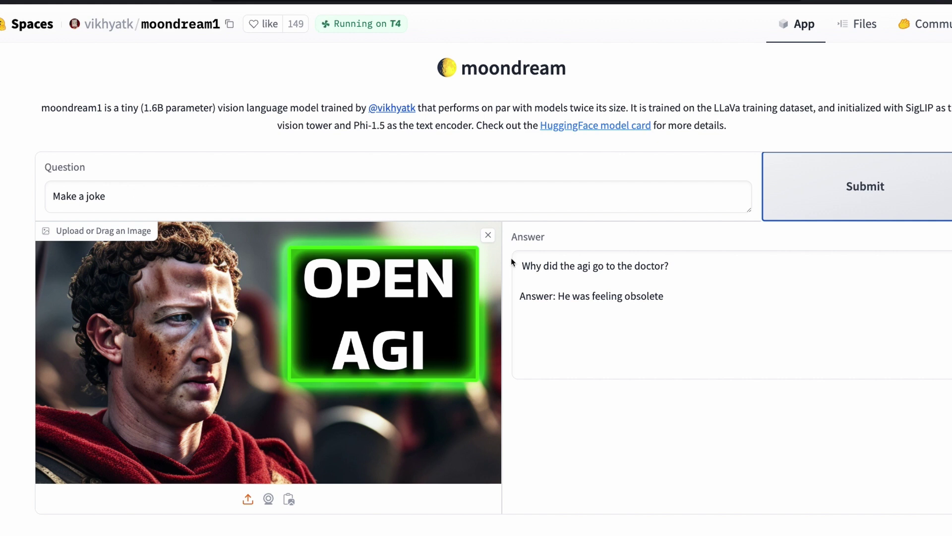
drag(520, 267, 674, 272)
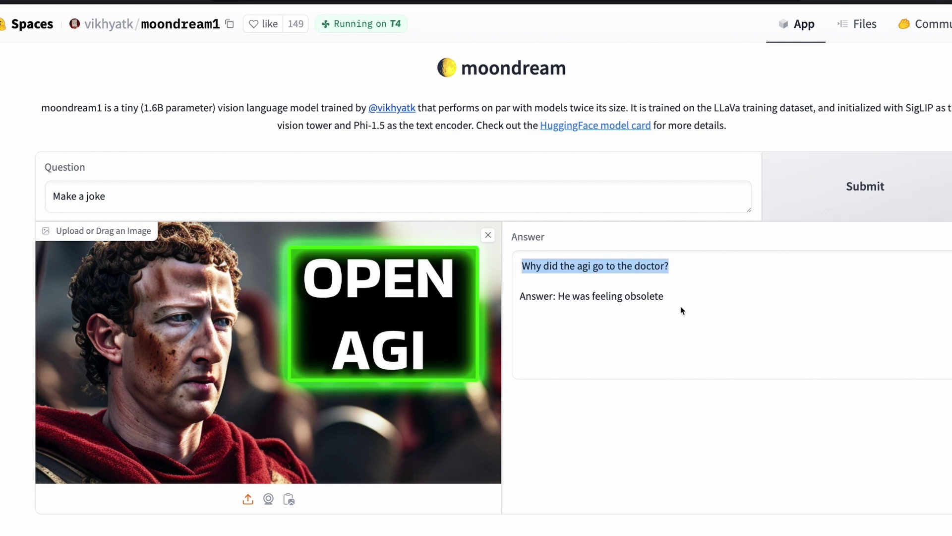
drag(680, 310, 513, 296)
click(536, 297)
Replace the thumbnail image with the face collage image.
click(489, 234)
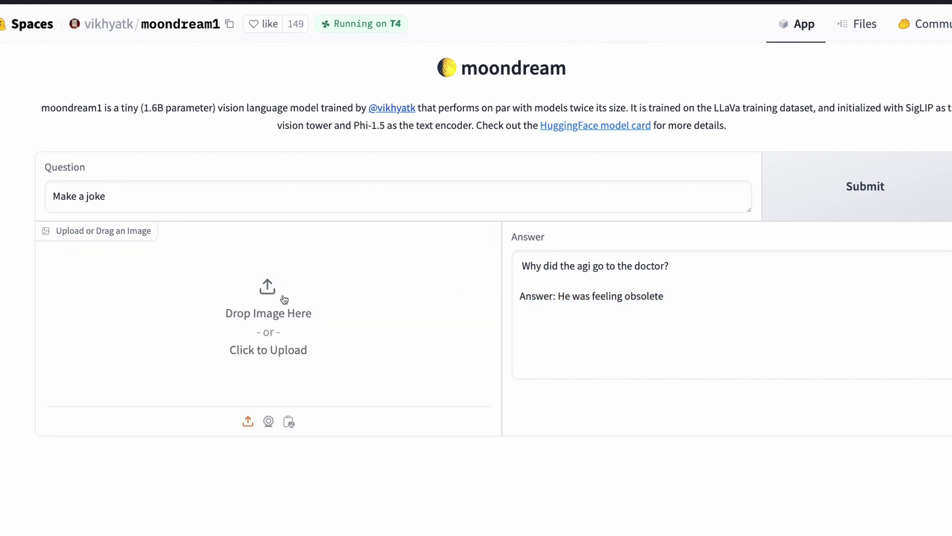
click(287, 293)
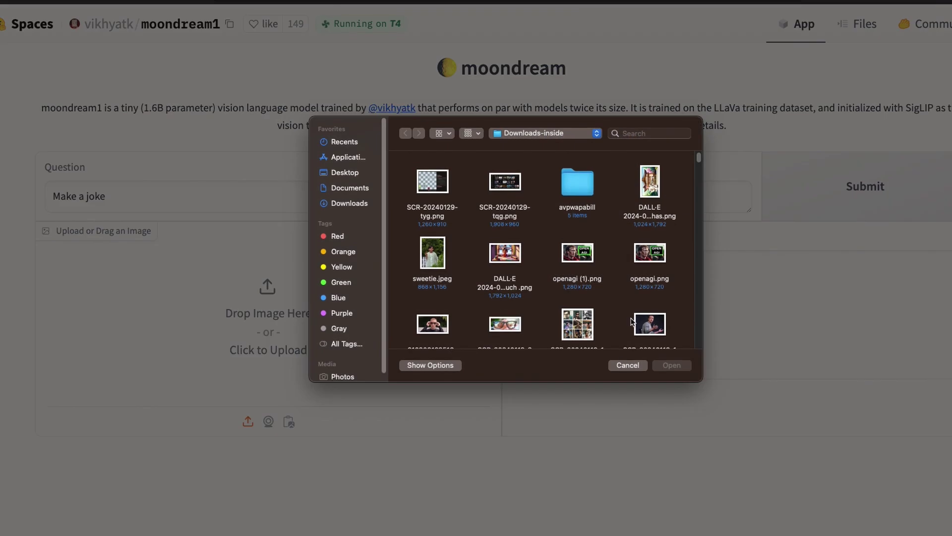
scroll(629, 324, down, 3)
double_click(577, 217)
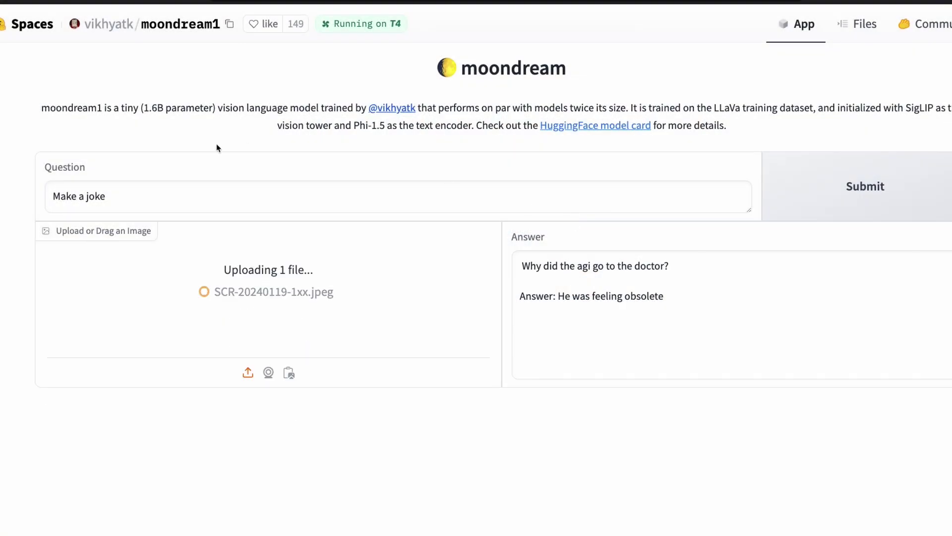
Ask 'What's this' about the collage, identified as a Collage of Men's Faces.
click(194, 198)
key(ctrl+a)
text(What's this)
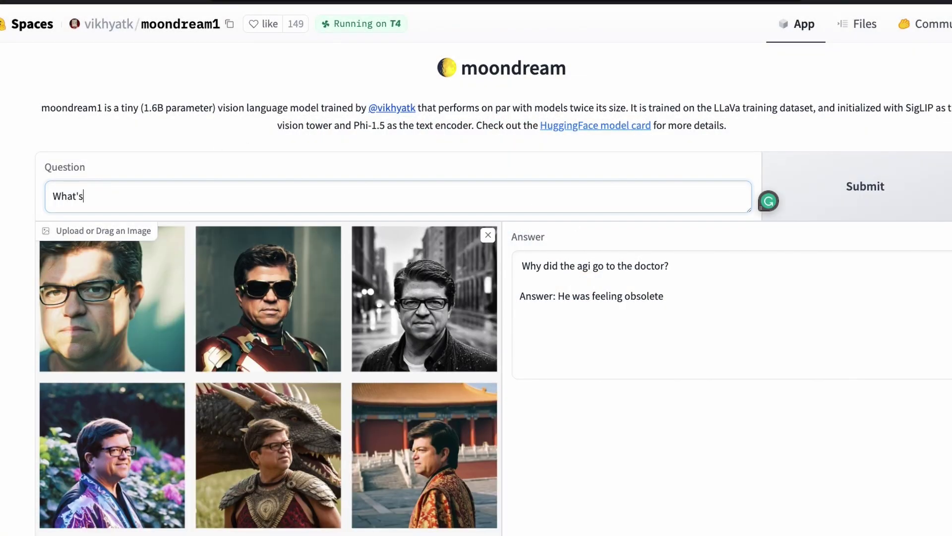
key(Tab)
key(Return)
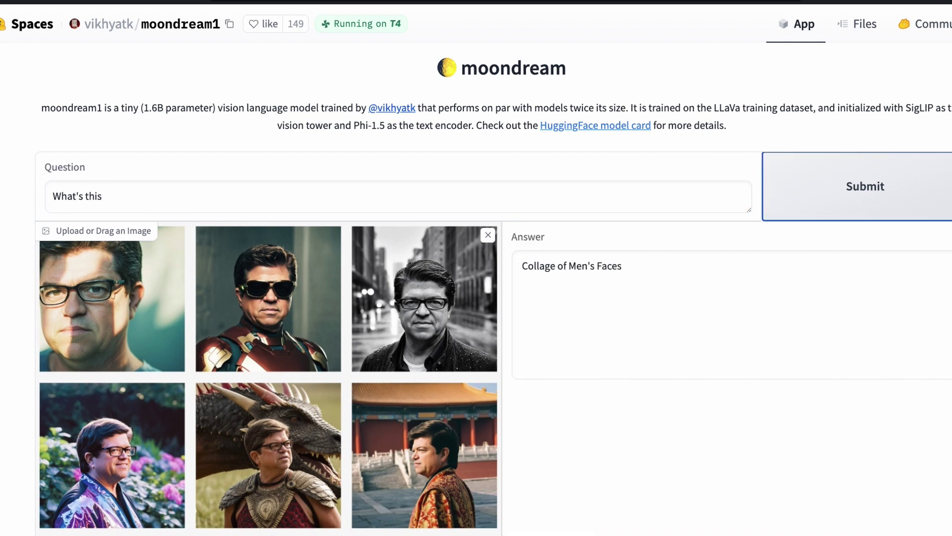
Ask 'does it resemble any AI researcher?' about the face collage.
click(201, 193)
key(ctrl+a)
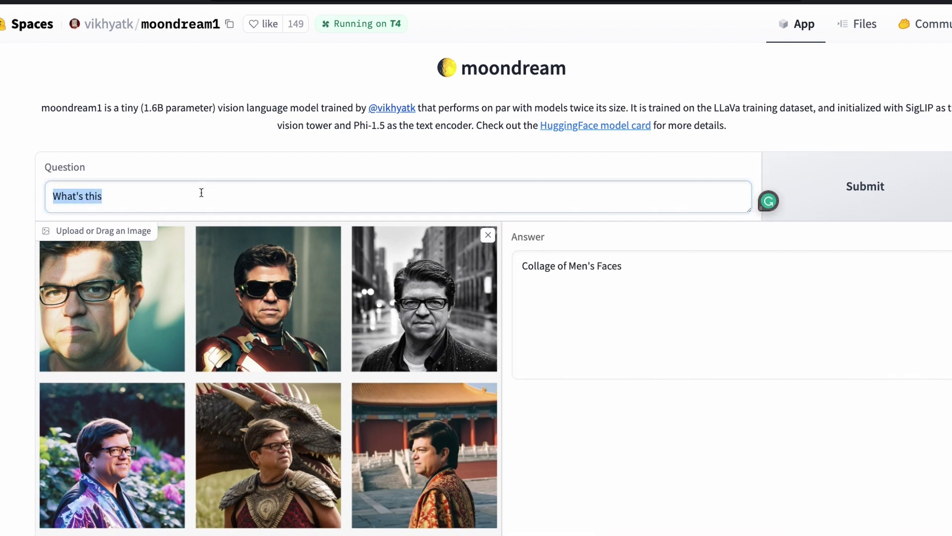
text(does it resemble any AI researcher?)
key(Tab)
key(Return)
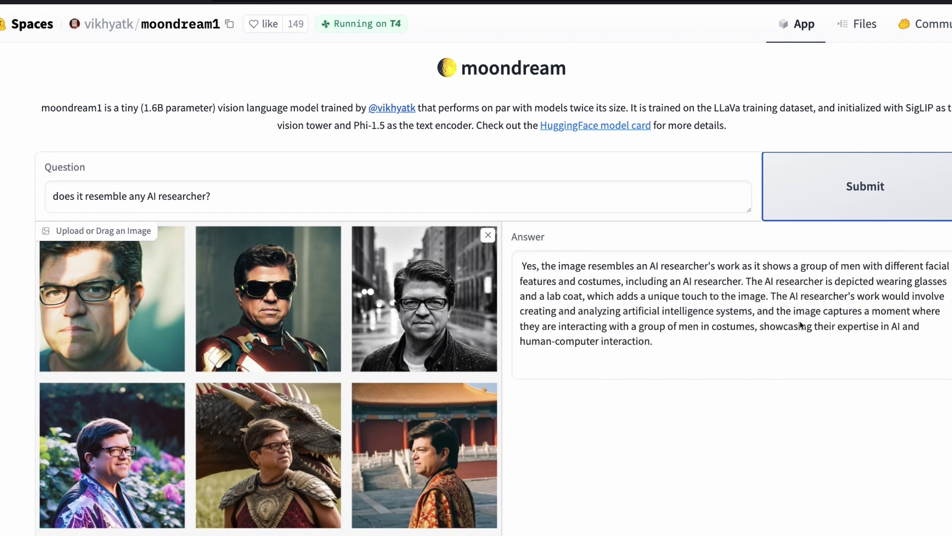
Ask 'name?' about the collage, which returns 'Yes'.
click(301, 184)
key(ctrl+a)
text(name?)
key(Return)
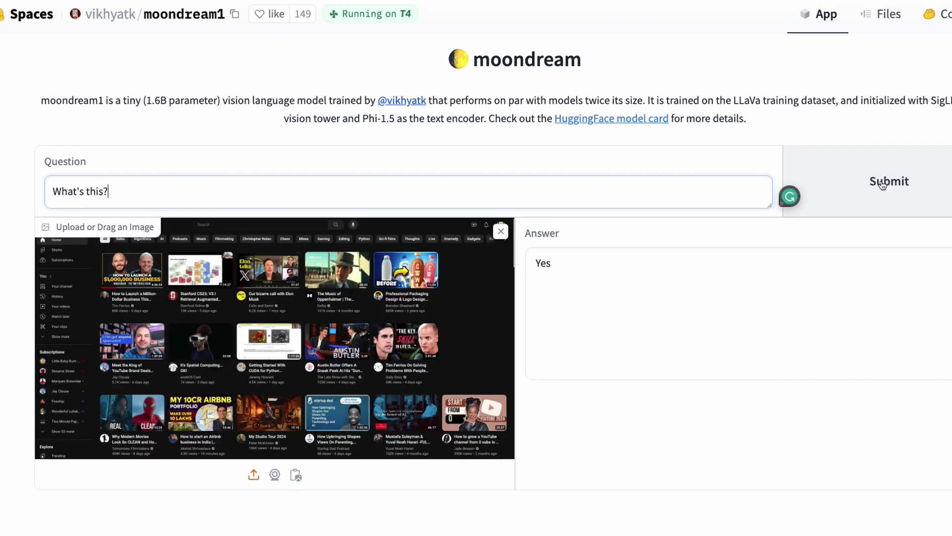
Get a description of the YouTube screenshot, highlight its first sentence, then remove the screenshot.
click(863, 183)
drag(535, 263, 885, 270)
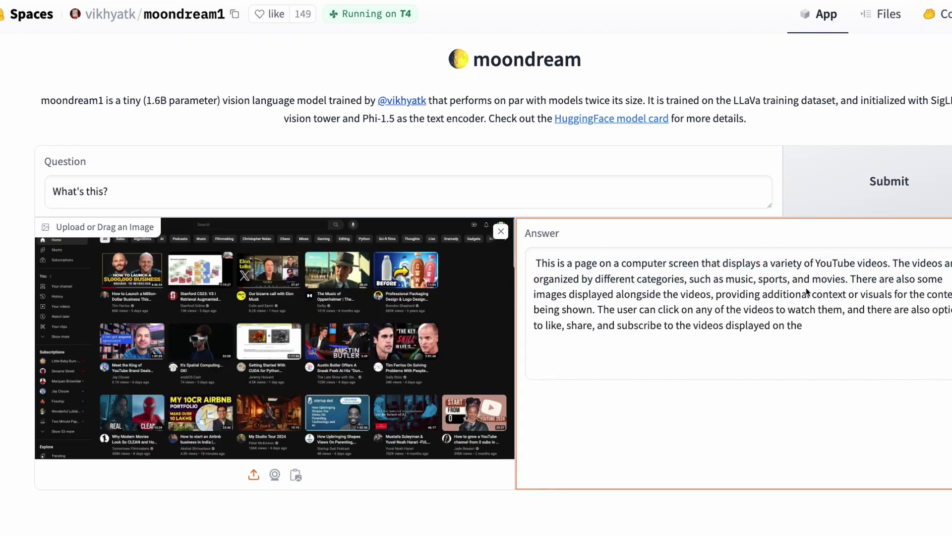
click(501, 232)
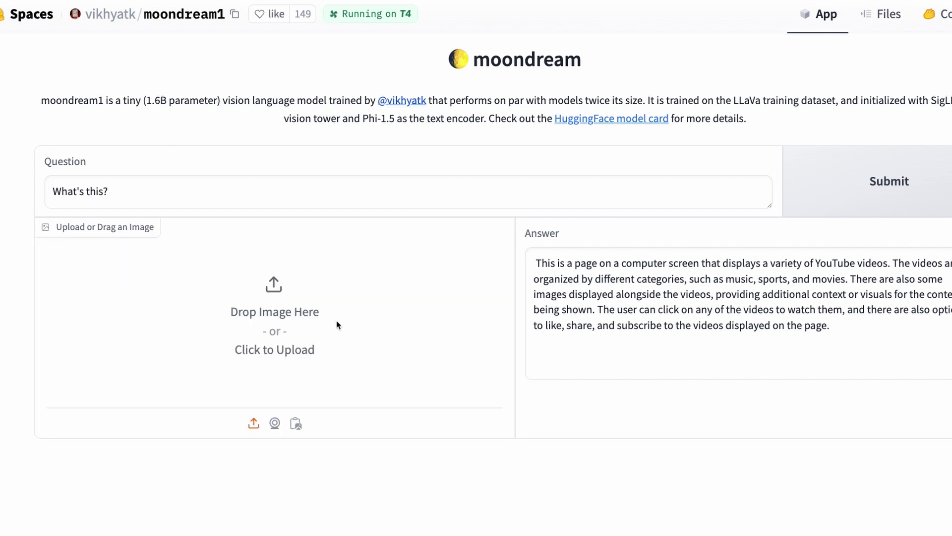
Upload the glasses photo, ask what it shows, and highlight the full answer.
click(249, 310)
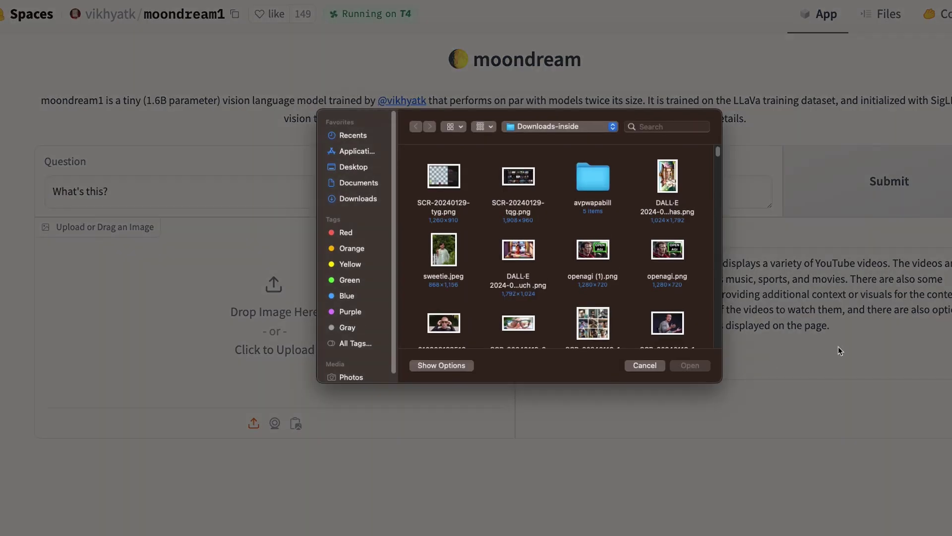
double_click(527, 329)
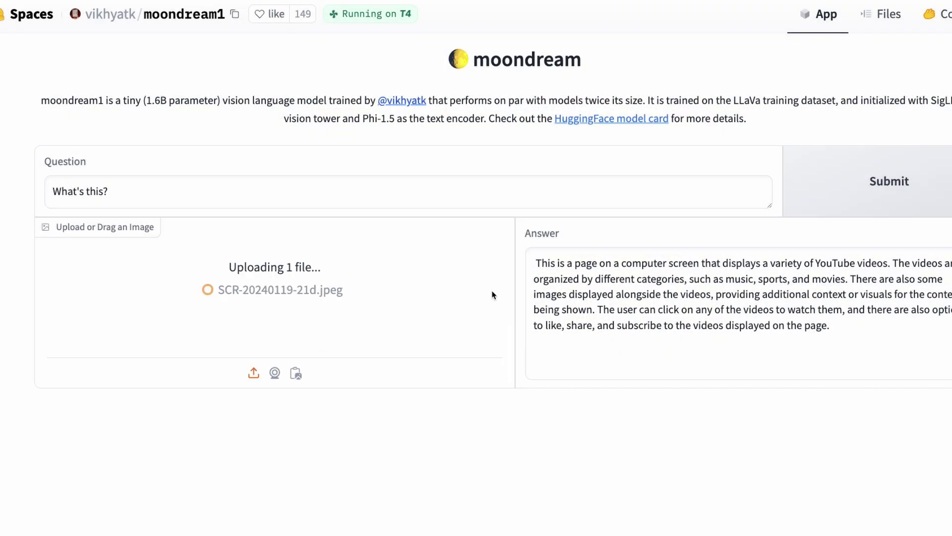
click(865, 181)
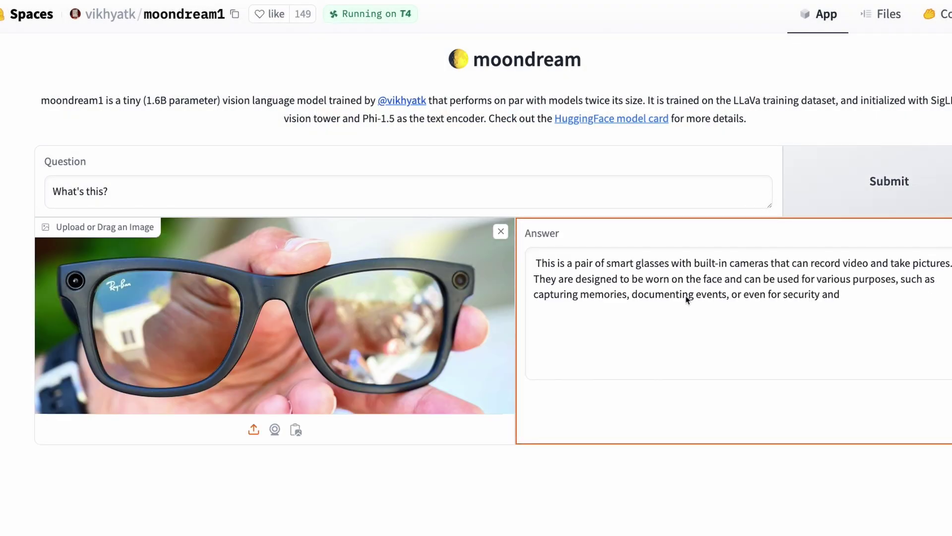
drag(947, 298, 535, 267)
click(682, 232)
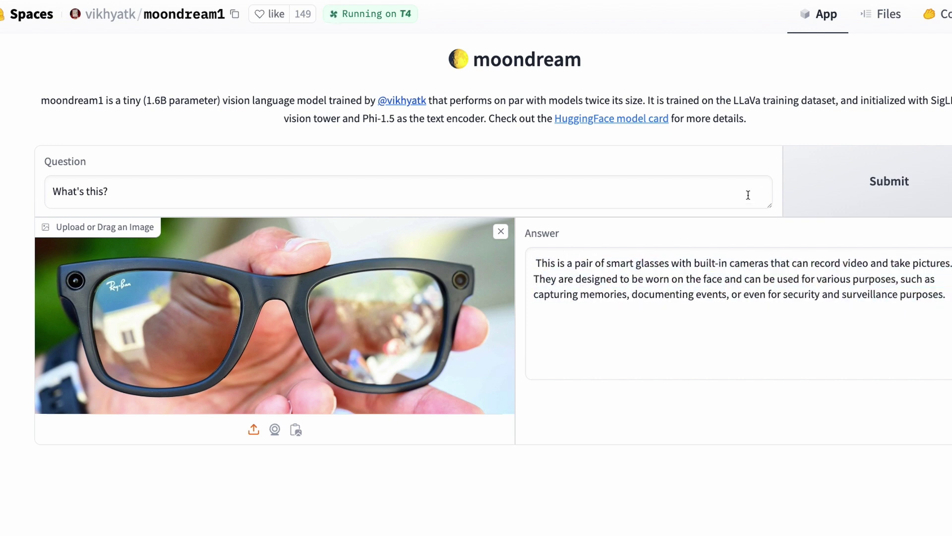
Ask 'whoat's holding it' about the glasses photo, answered 'Glasses'.
click(437, 200)
key(ctrl+a)
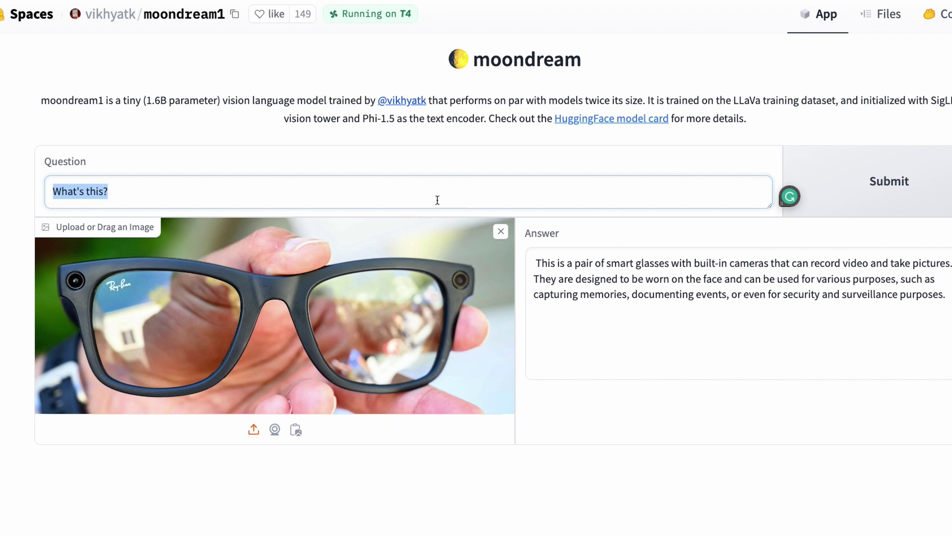
text(whoat's holding it)
key(Tab)
key(Return)
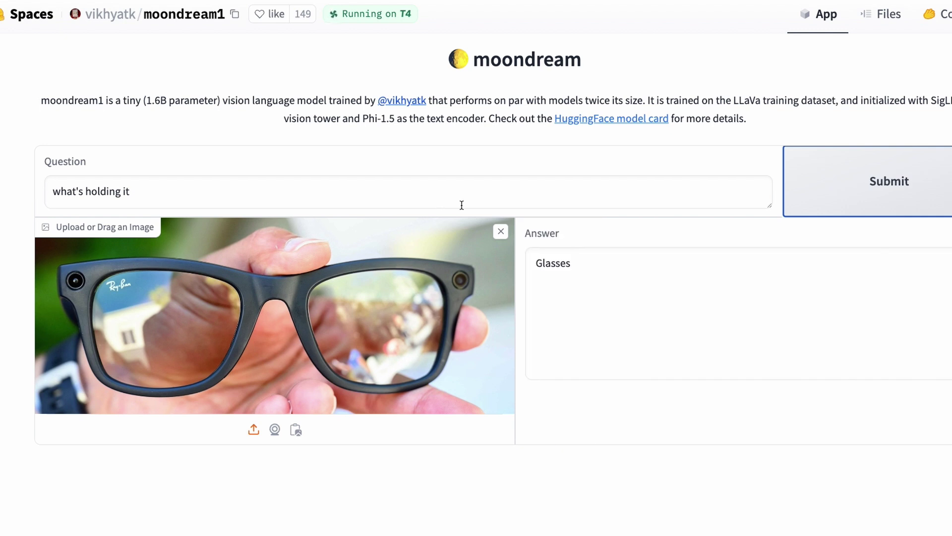
click(321, 197)
Replace the glasses photo with the street scene detection image.
key(ctrl+a)
click(500, 232)
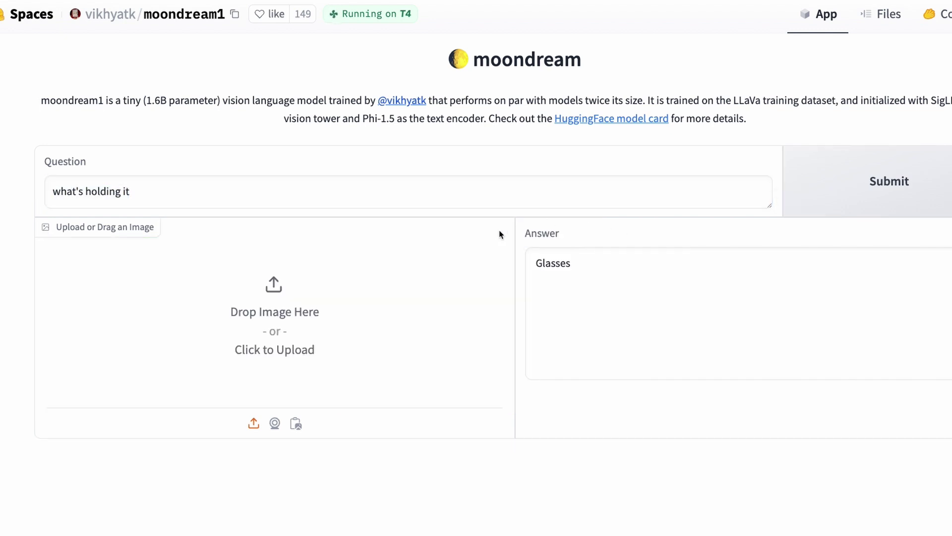
click(287, 314)
scroll(654, 313, down, 5)
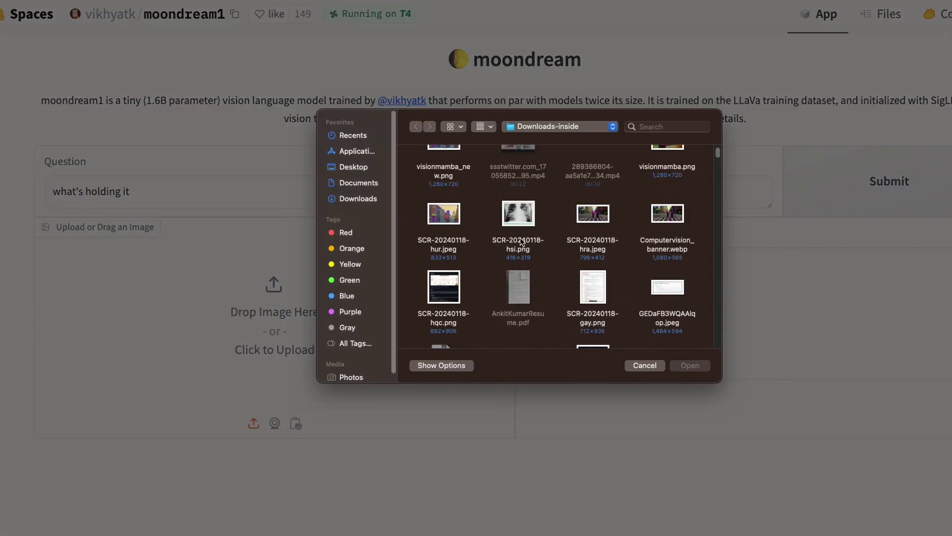
double_click(603, 218)
Ask 'what's this' about the street scene and highlight the city street with dog answer.
triple_click(276, 196)
text(wh)
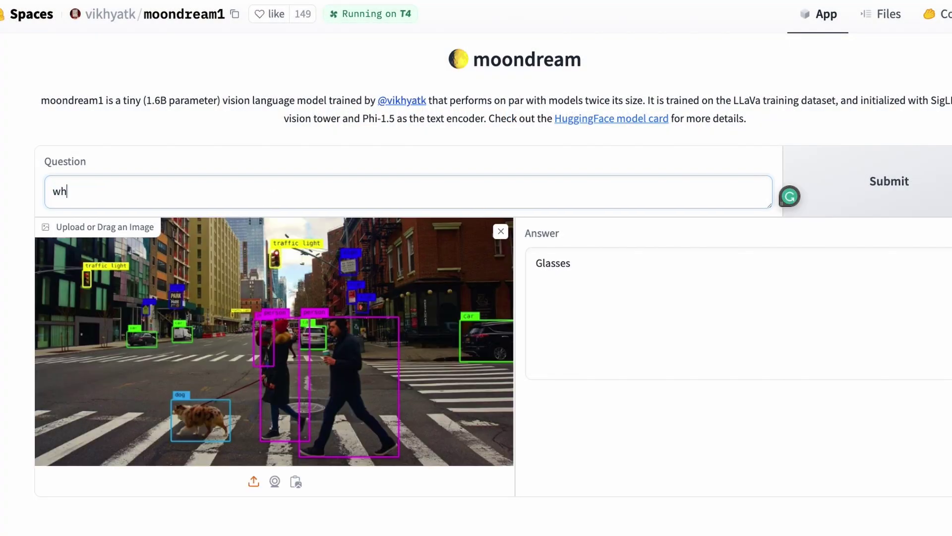
text(at's this)
key(Return)
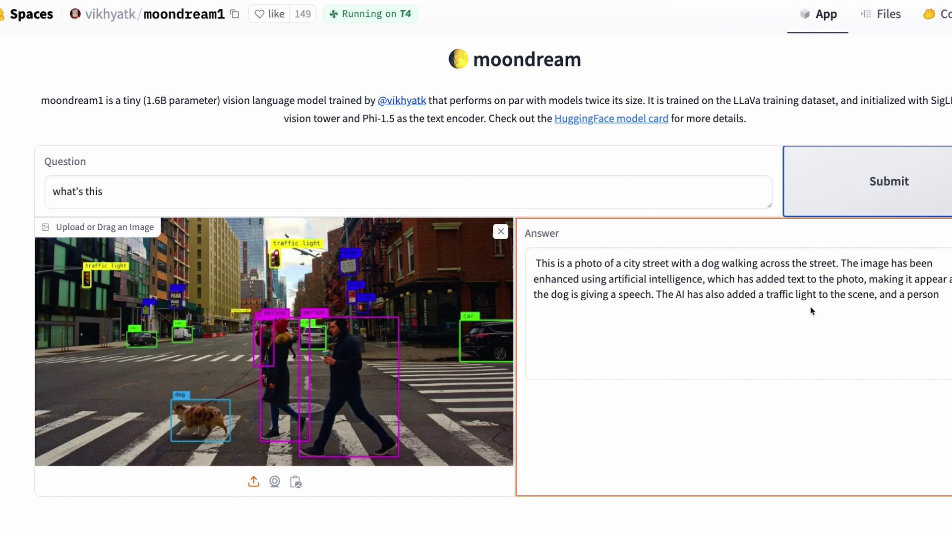
drag(874, 329, 535, 263)
click(766, 310)
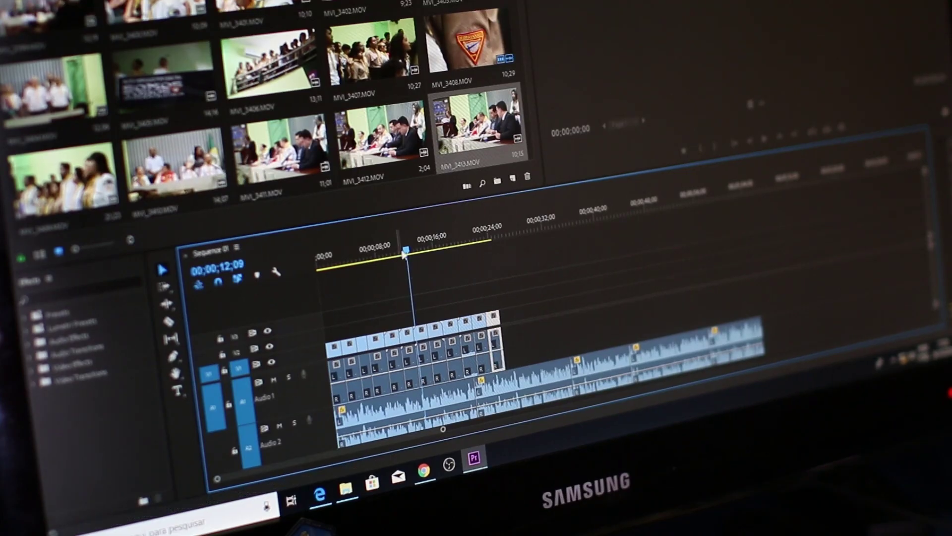
drag(407, 252, 474, 262)
key(space)
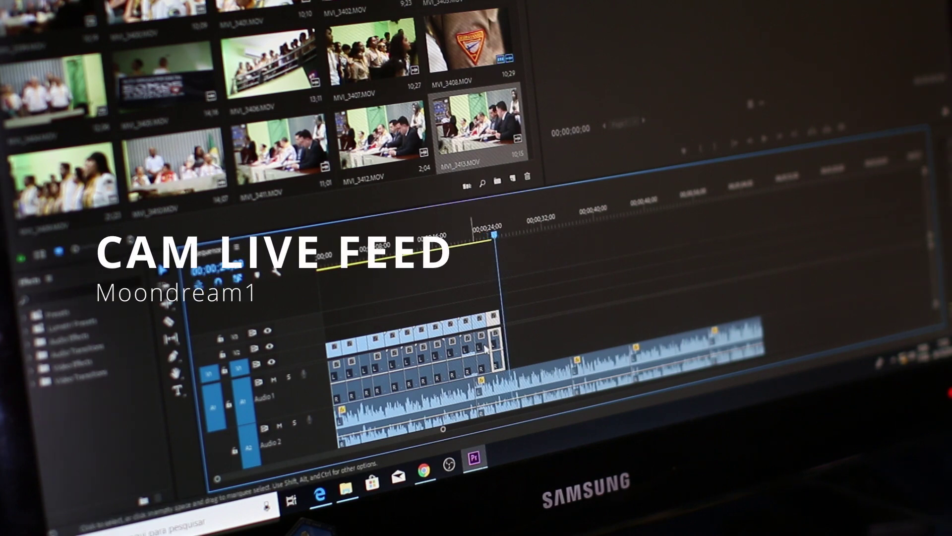
drag(494, 339, 488, 339)
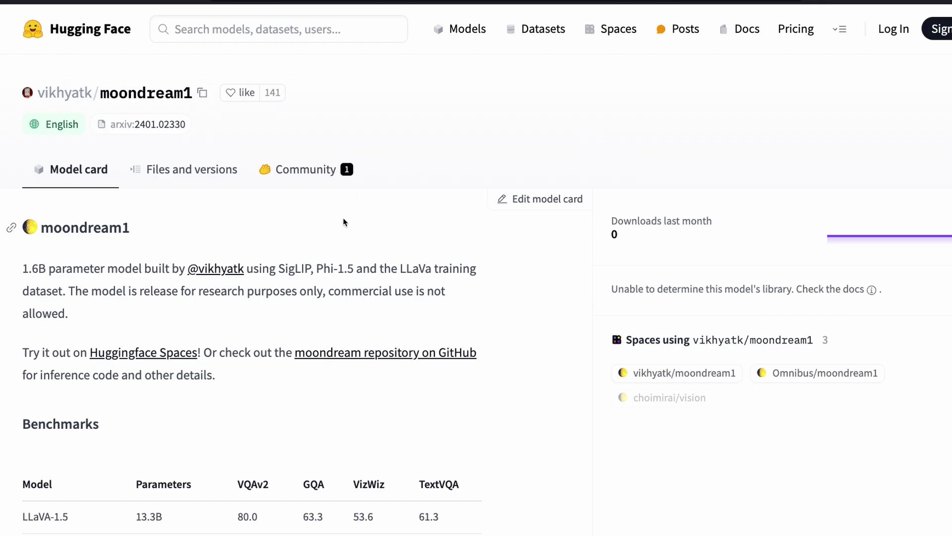
Review the model card's research-only license note and VQAv2 benchmark scores (74.3, 71.4).
scroll(310, 261, down, 3)
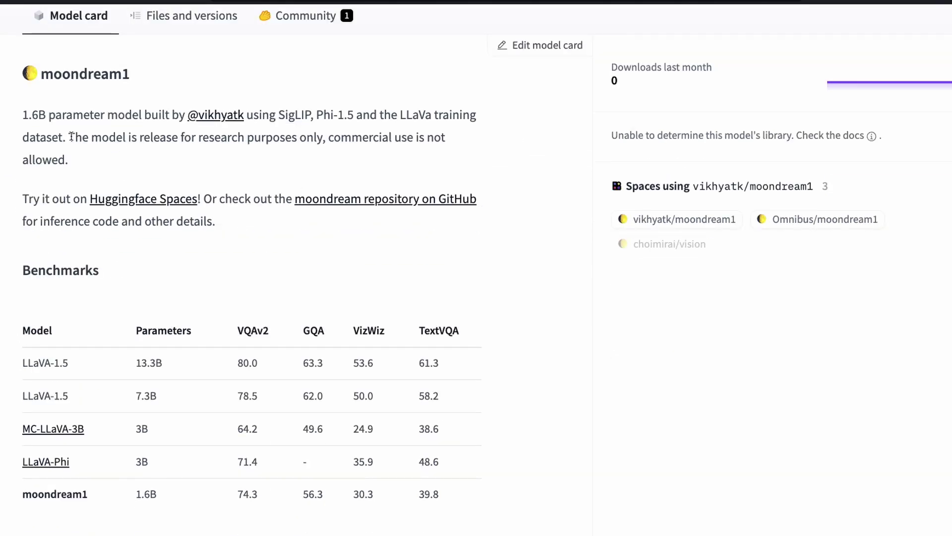
drag(69, 137, 82, 170)
scroll(213, 207, down, 4)
drag(22, 128, 446, 295)
drag(446, 295, 23, 128)
click(183, 331)
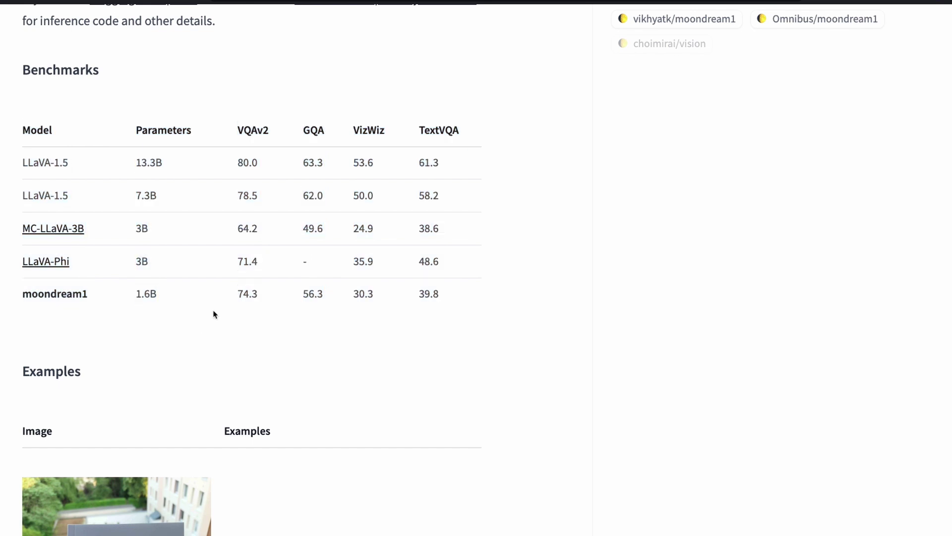
drag(238, 293, 259, 297)
drag(238, 228, 252, 229)
drag(238, 262, 262, 265)
drag(303, 298, 342, 298)
click(468, 298)
scroll(166, 243, down, 1)
Open the SigLIP Transformers docs and highlight its source paper and pairwise sigmoid loss.
click(296, 157)
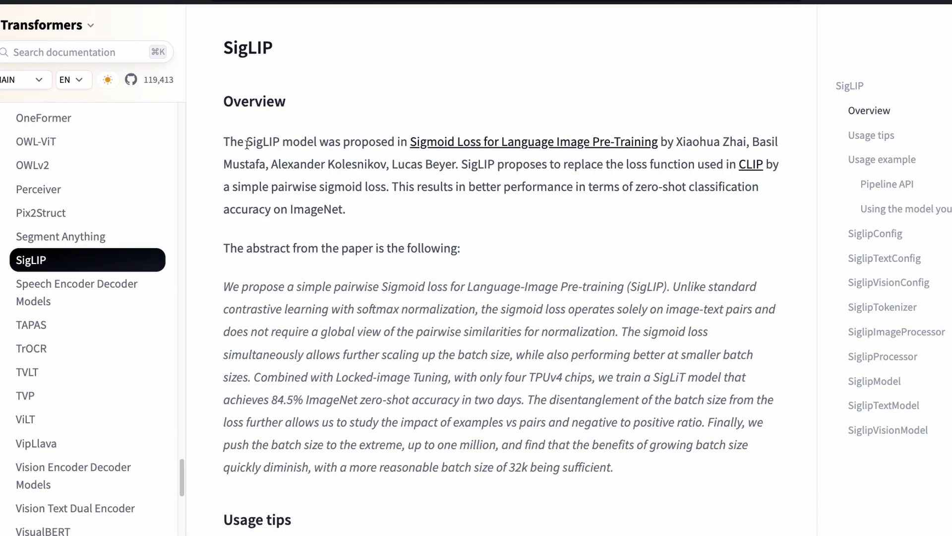
drag(247, 144, 662, 143)
drag(766, 164, 734, 164)
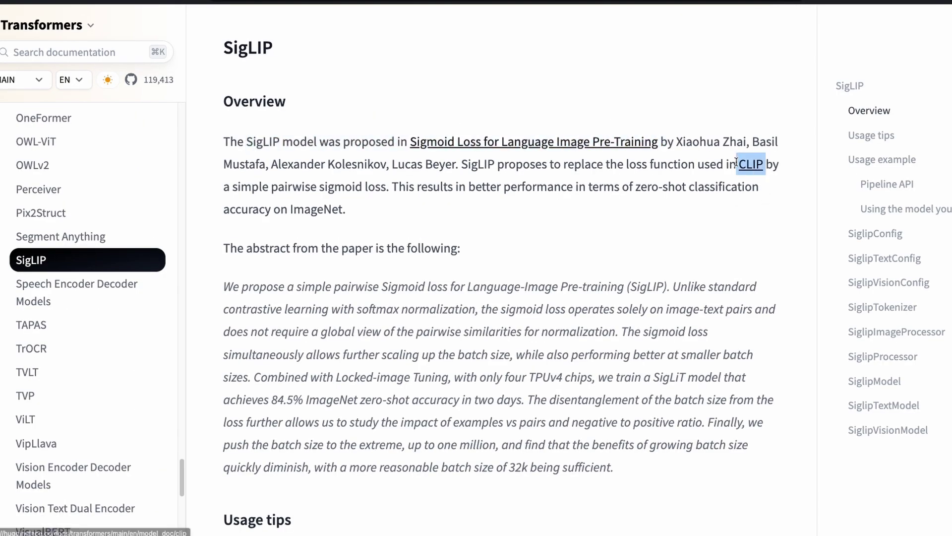
drag(563, 165, 698, 165)
drag(224, 187, 387, 188)
click(422, 377)
drag(623, 332, 524, 406)
click(495, 391)
scroll(588, 445, down, 10)
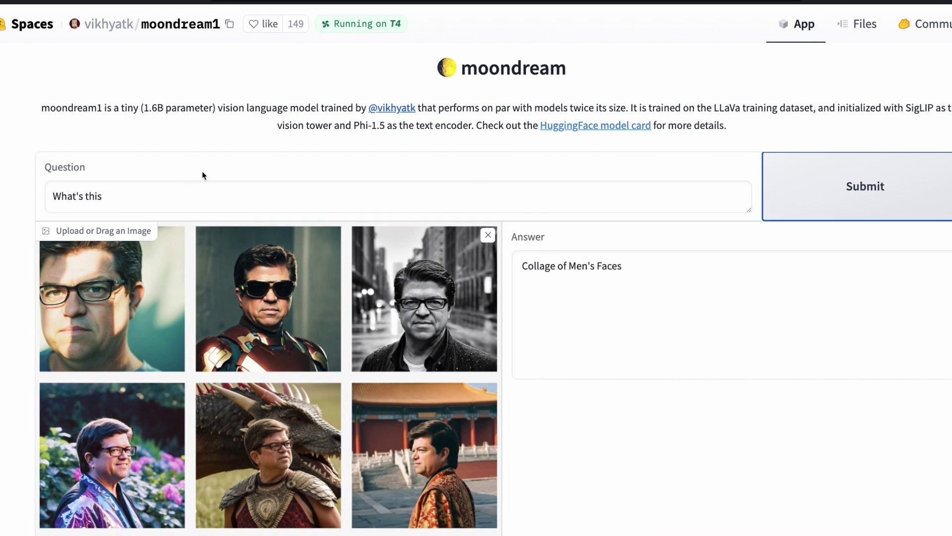
Ask 'does it resemble any AI researcher?' about the face collage.
click(204, 184)
key(ctrl+a)
text(does it resemble any AI researcher?)
key(Return)
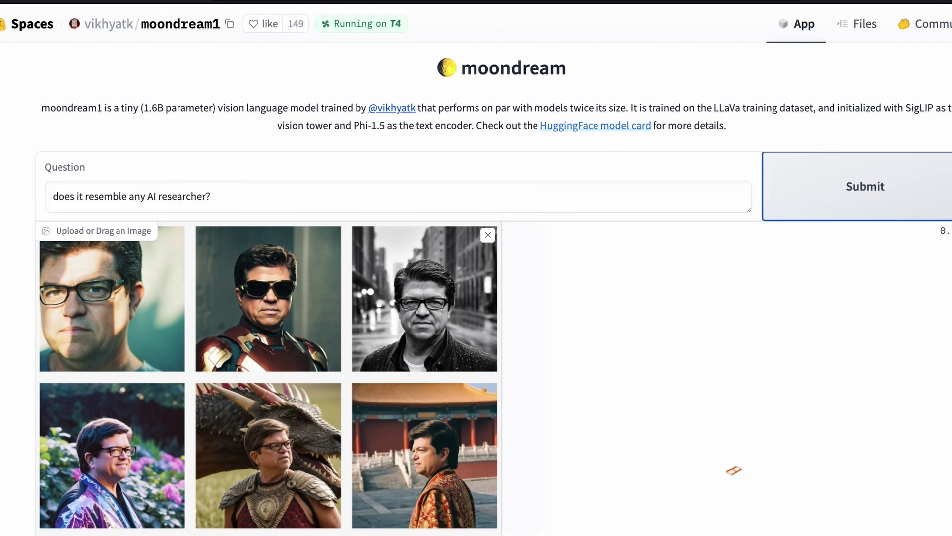
Ask 'name?' about the face collage, which returns 'Yes'.
click(299, 189)
key(ctrl+a)
text(name?)
key(Return)
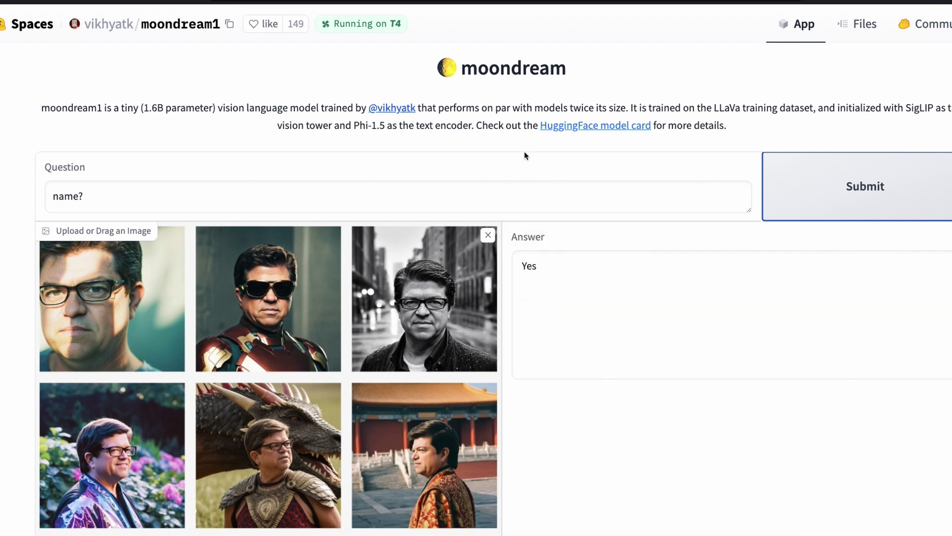